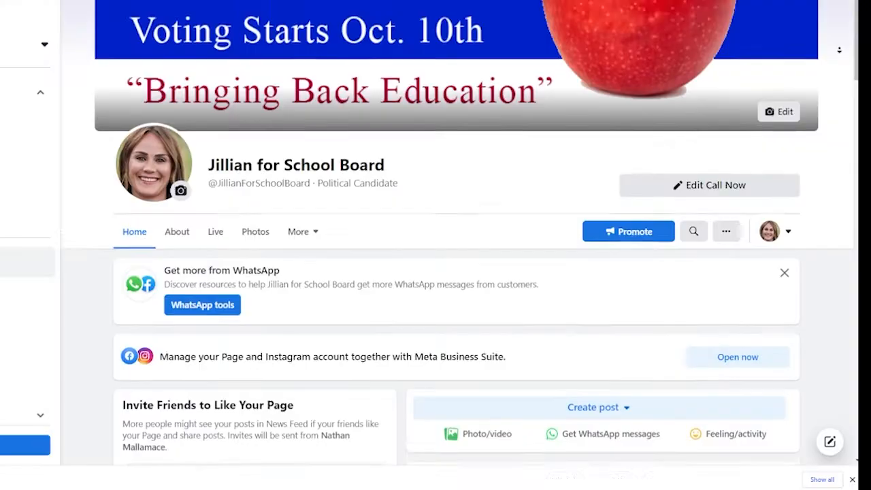
Scroll down through the finished Jillian for School Board Page.
scroll(456, 272, down, 1)
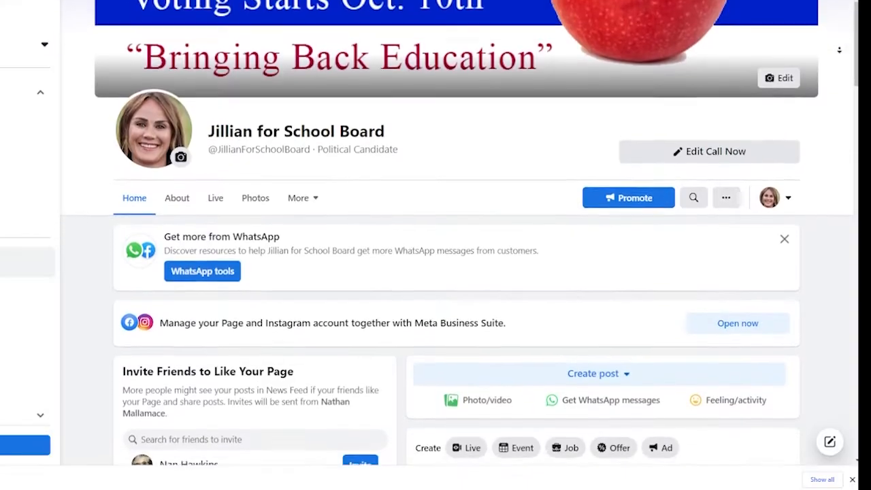
scroll(456, 272, down, 4)
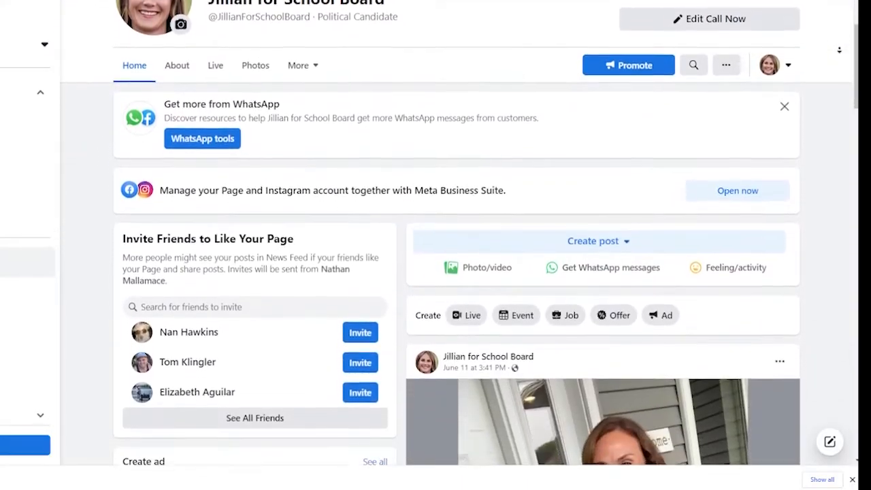
scroll(603, 272, down, 4)
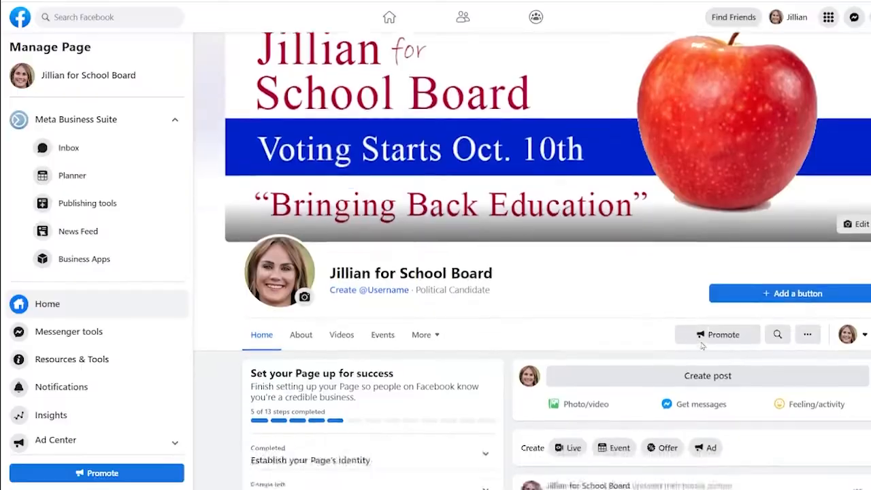
scroll(701, 347, down, 3)
scroll(702, 347, down, 1)
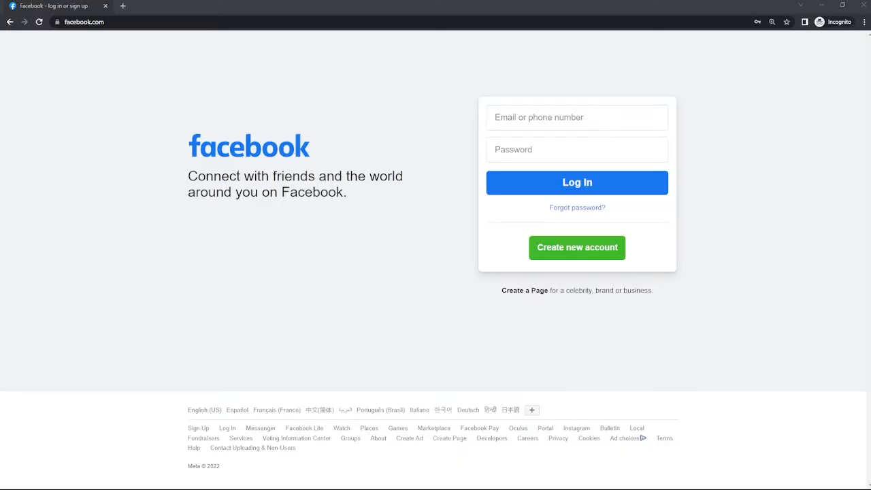
Go through Create new account to the Menu grid and choose Page under Create.
click(558, 243)
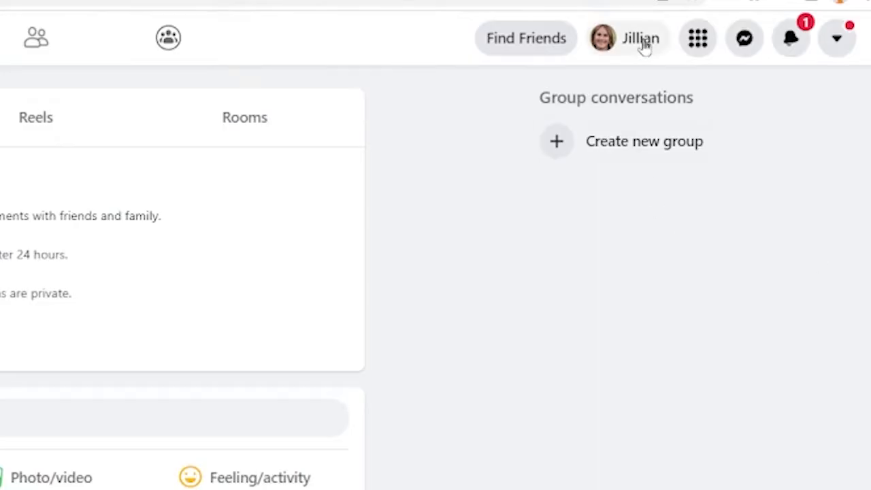
click(695, 43)
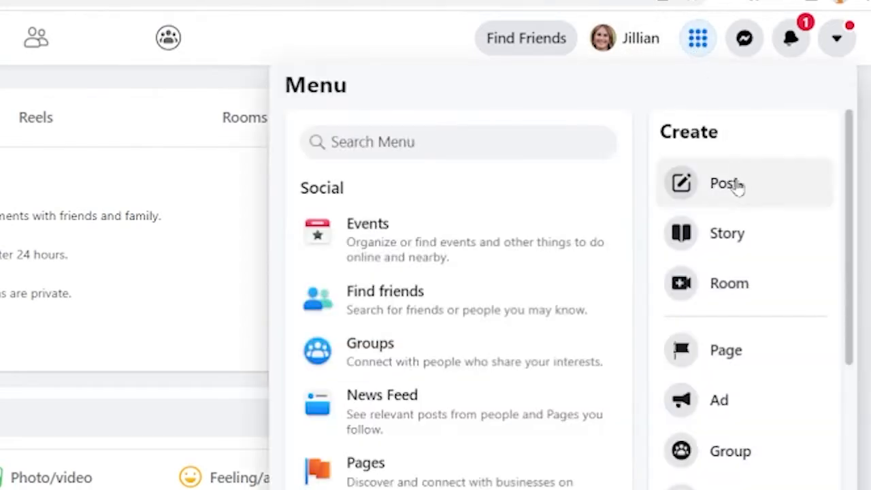
click(723, 374)
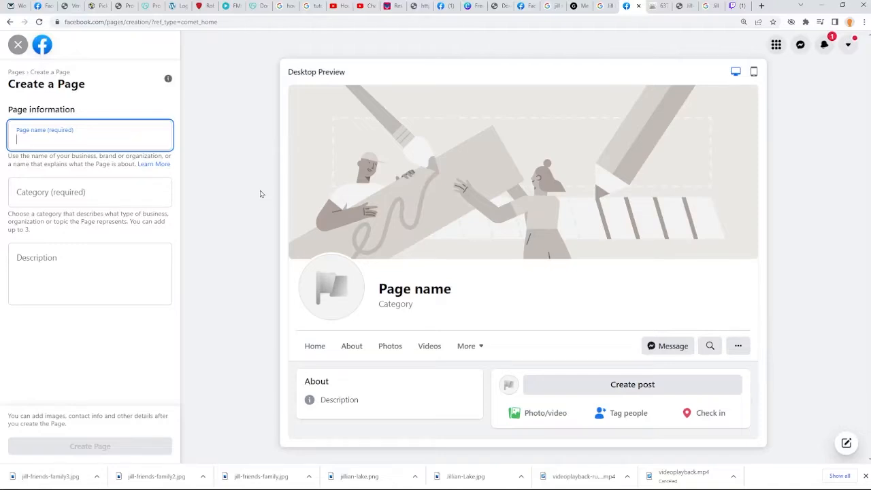
Enter 'Jillian for School Board' as the Page name, correcting the typo.
text(Jillian for)
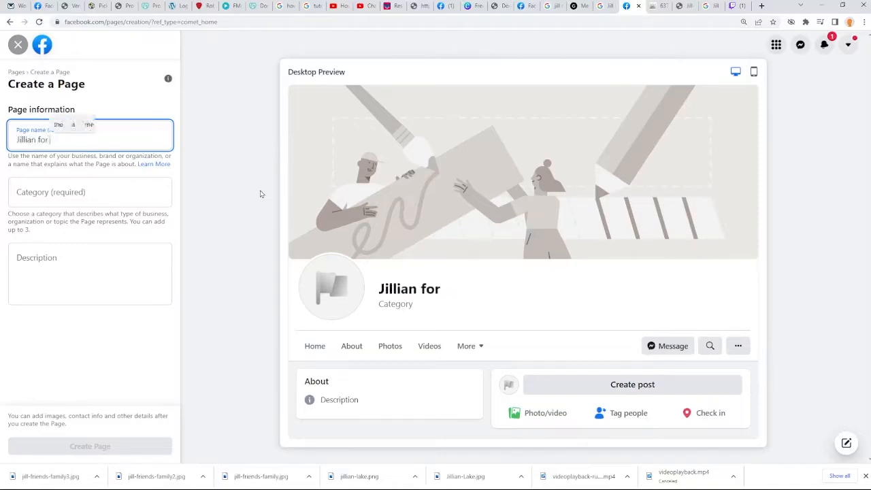
text( School Bard)
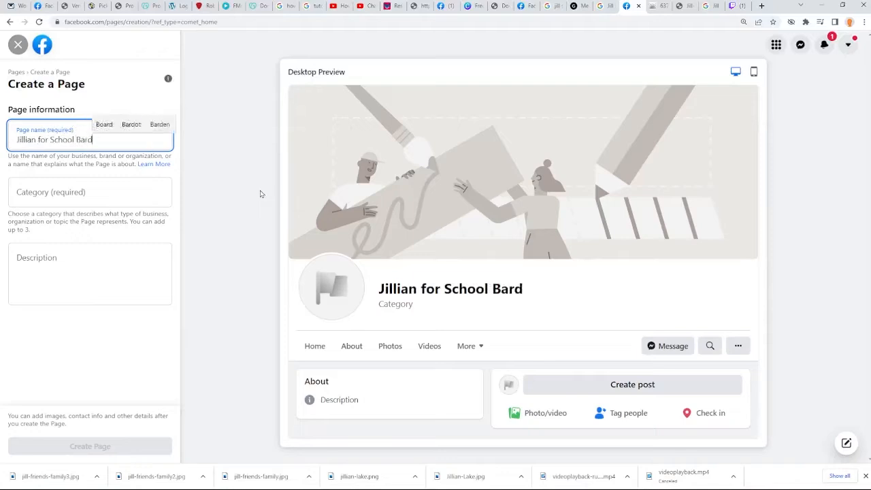
key(BackSpace)
key(BackSpace)
key(BackSpace)
text(oard)
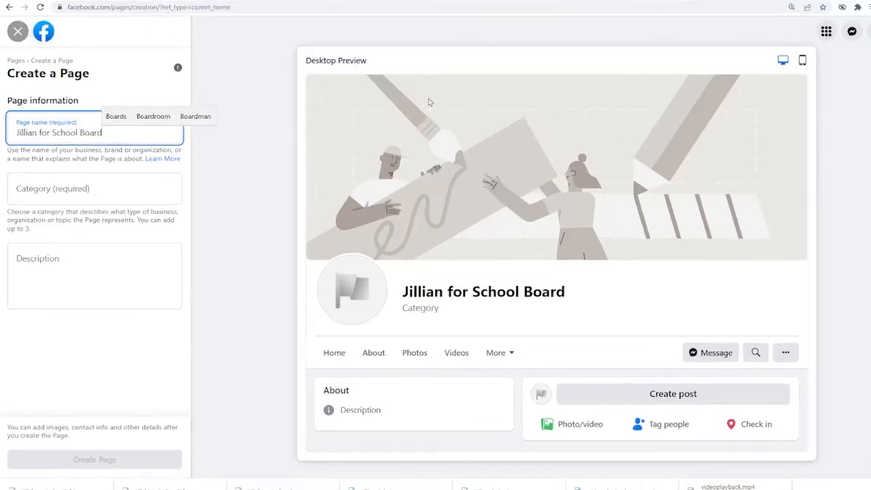
click(63, 195)
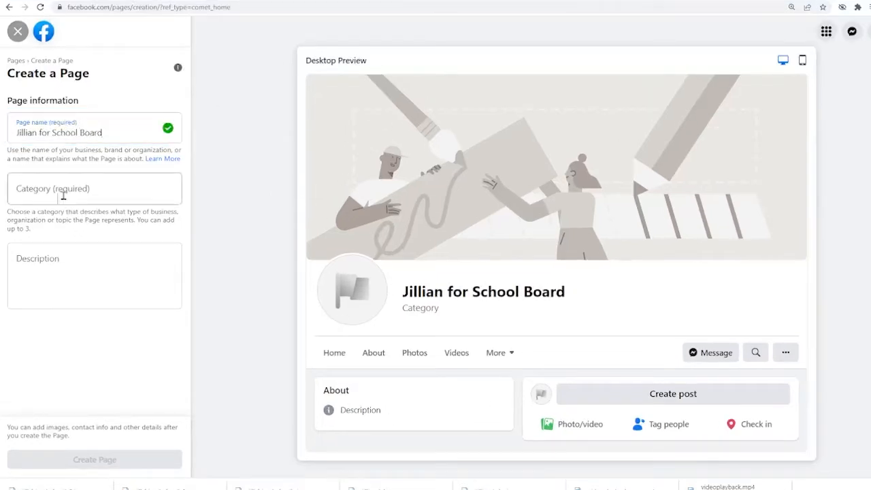
Search 'political' in Category and choose Political Candidate.
click(63, 195)
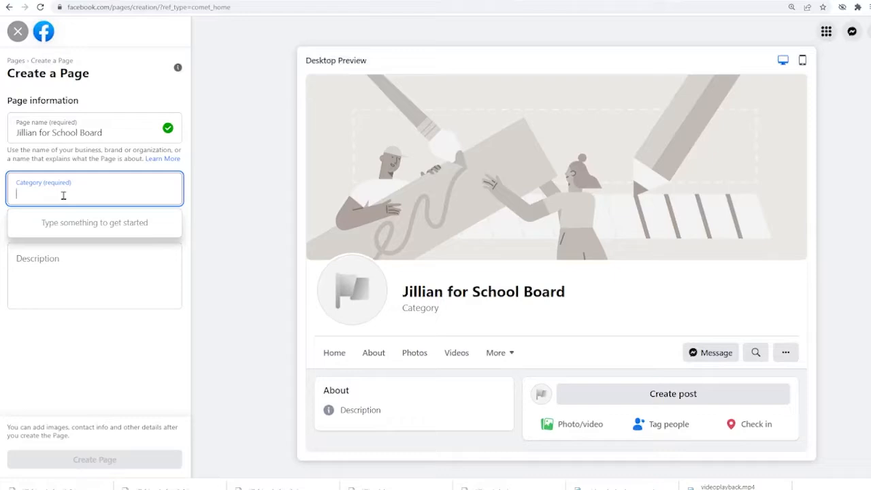
text(d)
key(BackSpace)
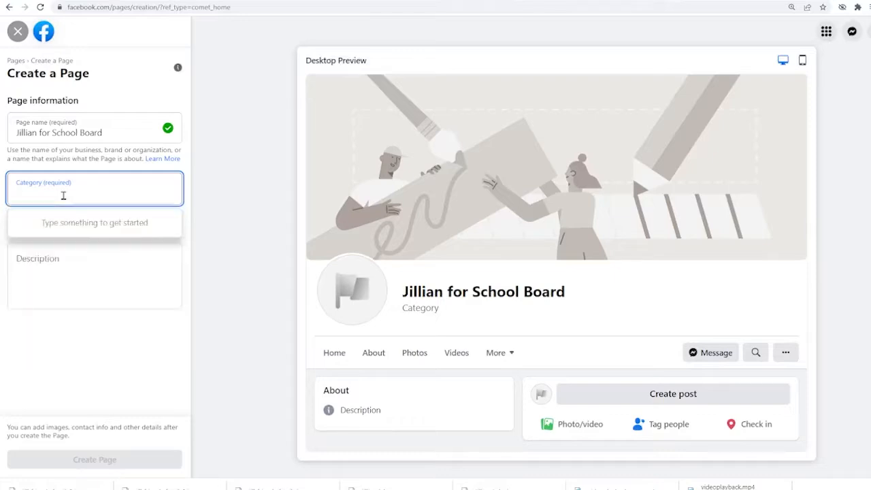
text(campa)
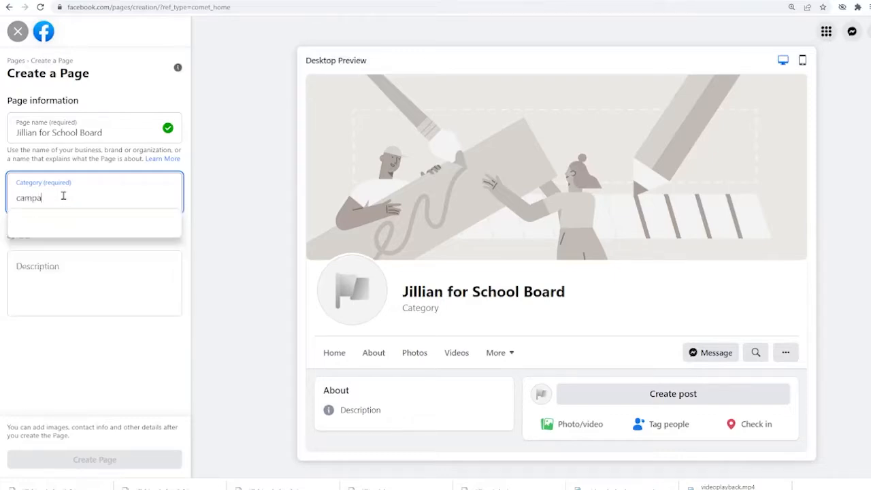
key(BackSpace)
key(BackSpace)
key(BackSpace)
key(BackSpace)
key(BackSpace)
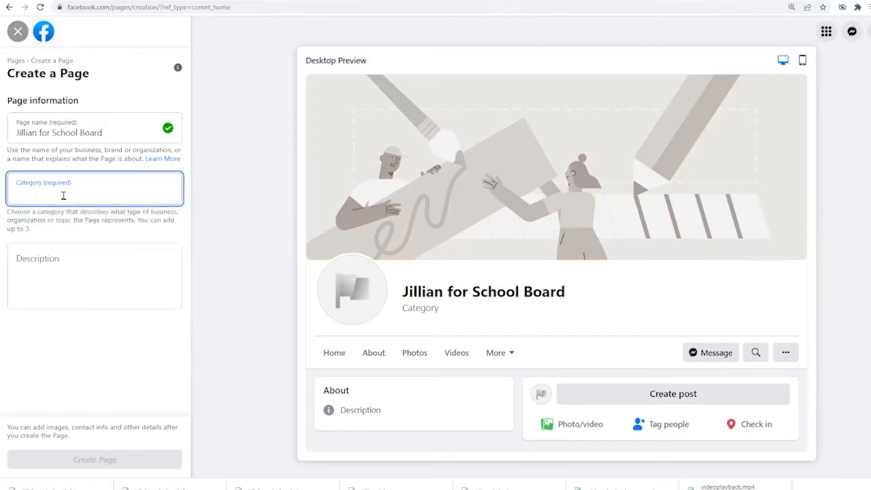
text(political)
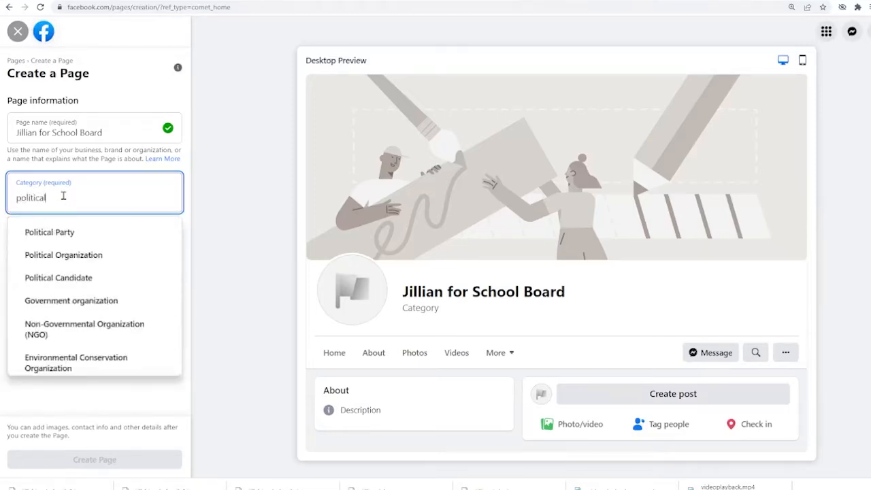
click(64, 277)
text(pol)
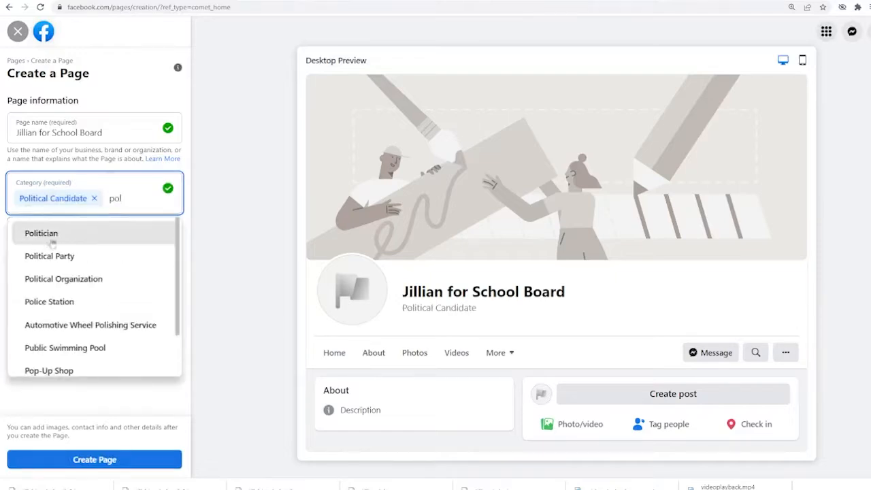
key(BackSpace)
key(BackSpace)
key(BackSpace)
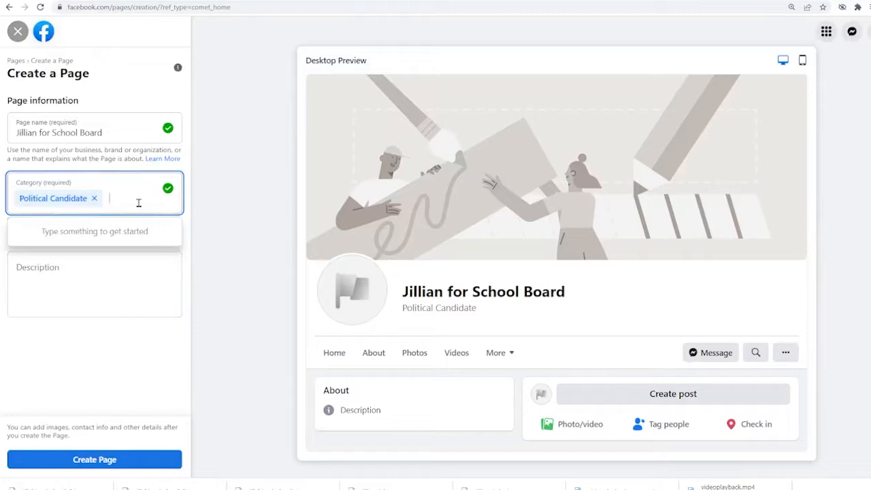
Paste the candidate's bio into the Description and create the Page.
click(198, 226)
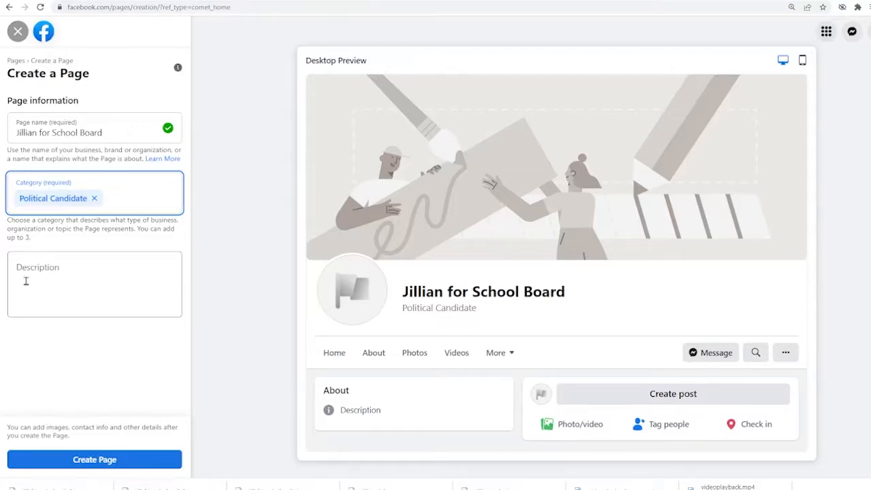
click(26, 281)
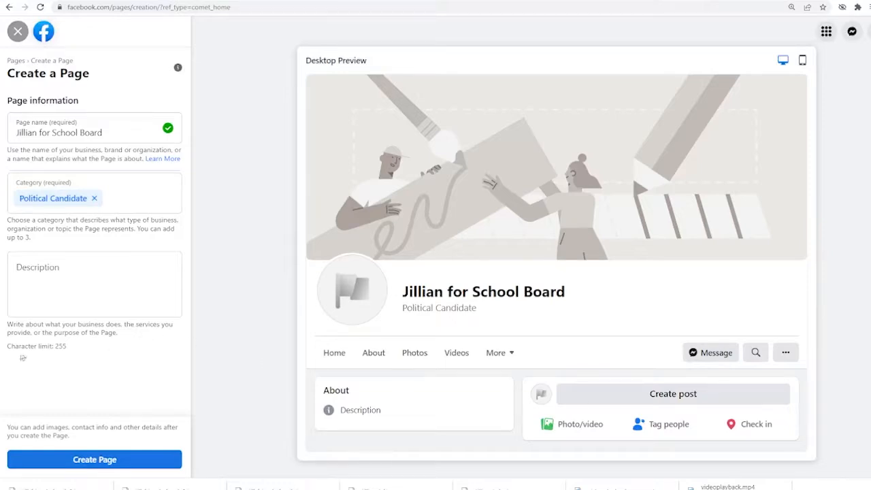
click(63, 282)
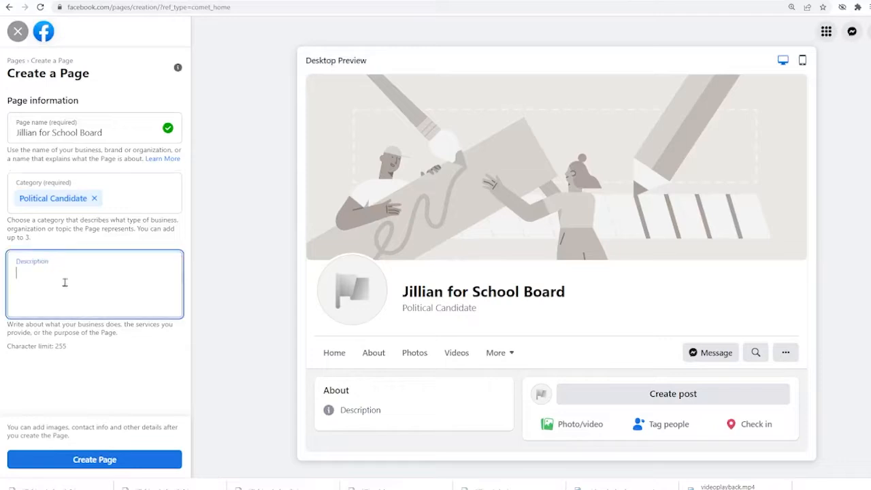
text(A product of California public schools, Jillian was born and raised in Berkeley, Calif., and graduated from Berkeley High School. She has a degree in English from Barnard College. Jillian lives with her two daughters and husband in our local school distri)
click(239, 329)
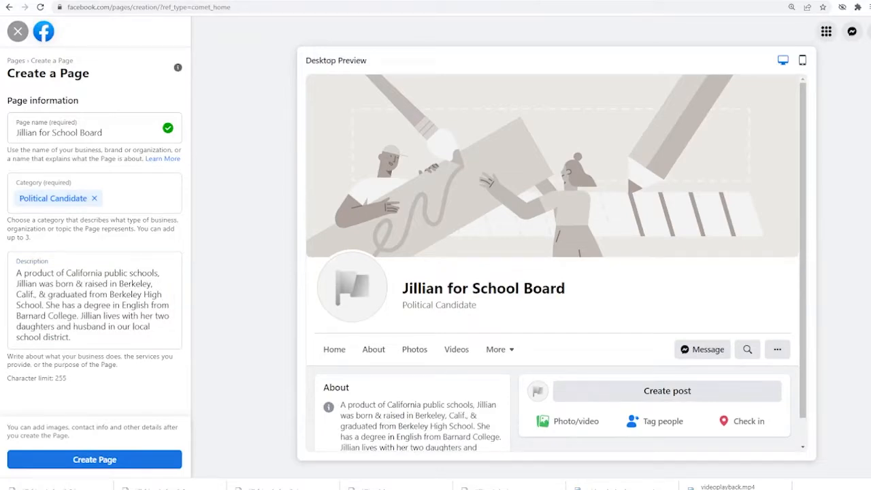
click(144, 460)
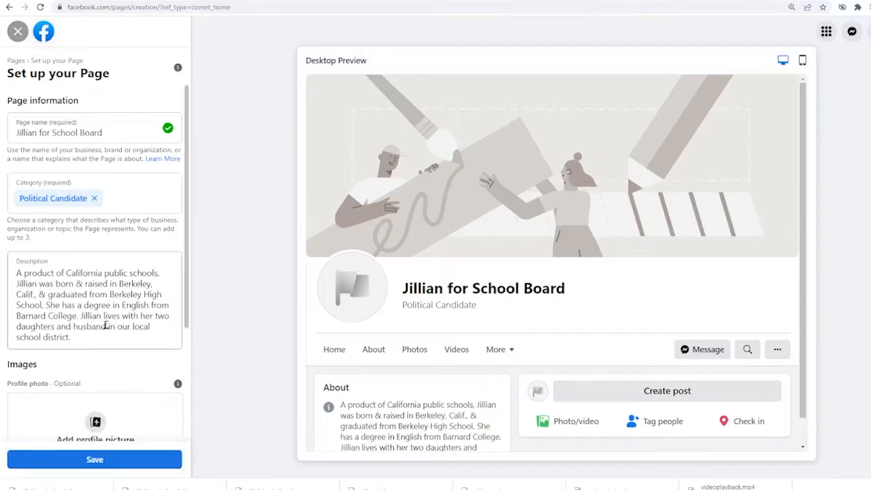
Scroll the Set up your Page panel to Add profile picture for the candidate's headshot.
scroll(102, 327, down, 5)
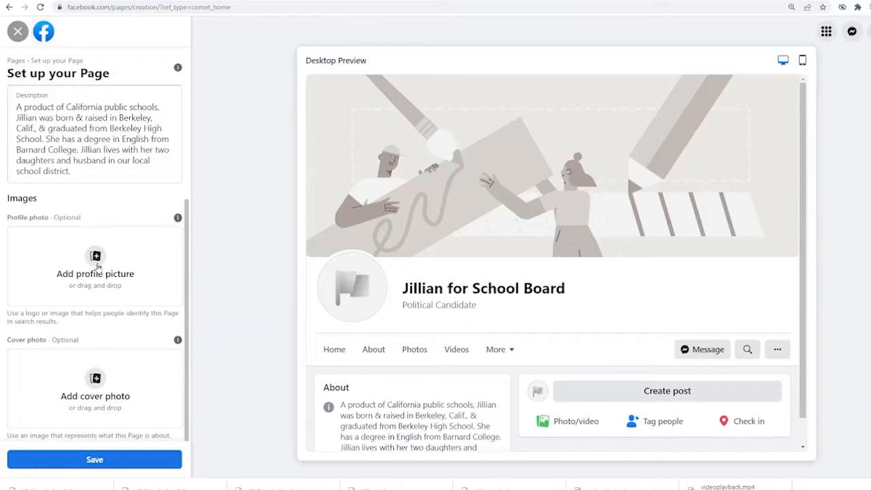
mouse_move(177, 219)
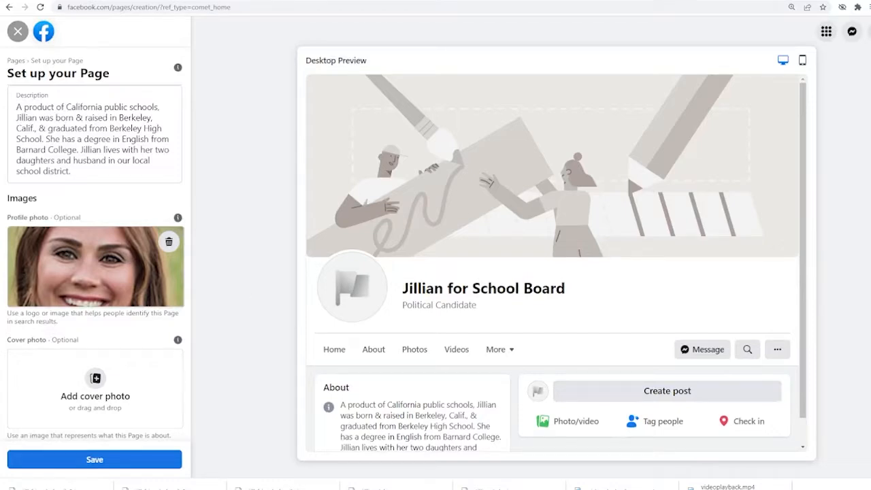
Upload cover-photo-850x315.png as the Page cover photo, then go to Canva's home page.
click(99, 386)
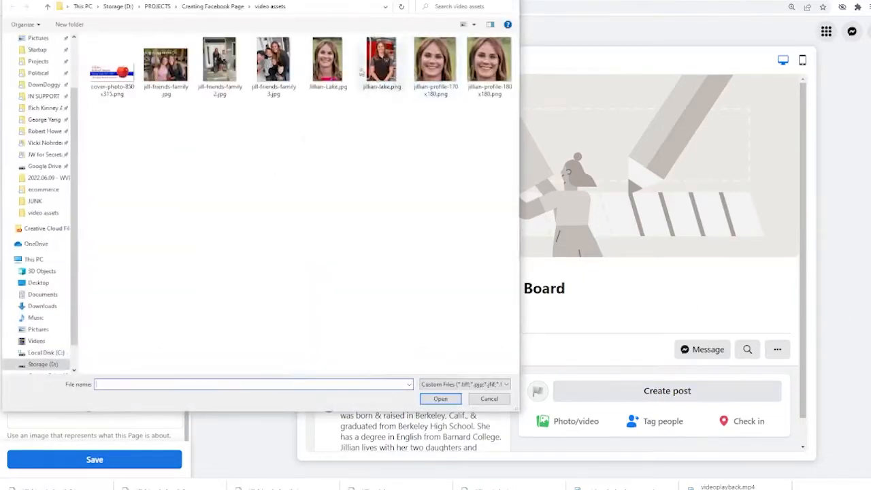
click(121, 73)
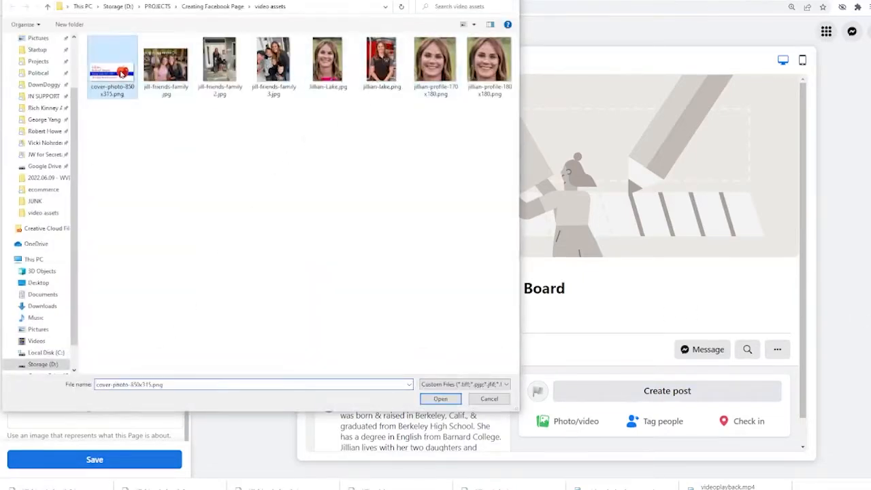
click(440, 398)
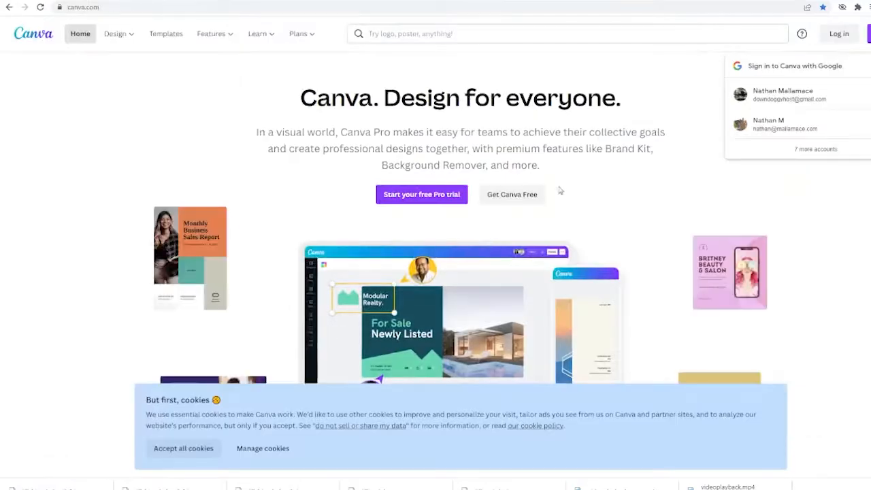
click(535, 194)
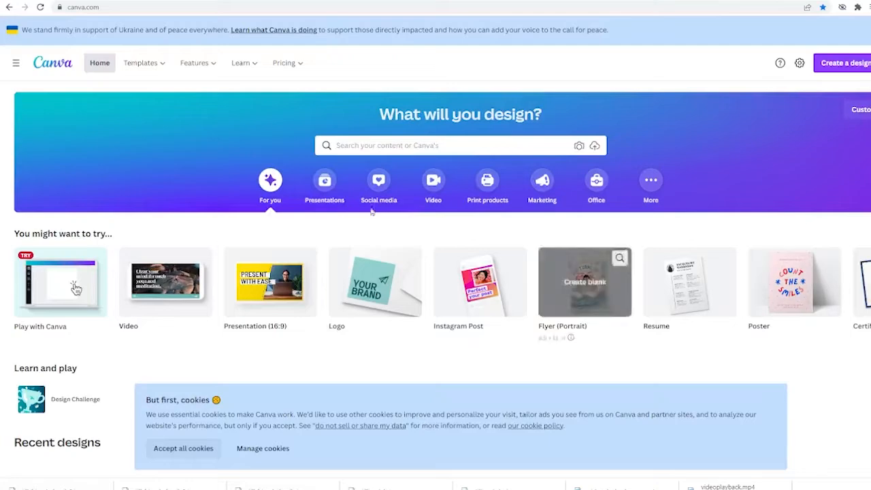
Type 'School Board' into the Canva banner heading and exit text editing.
click(46, 297)
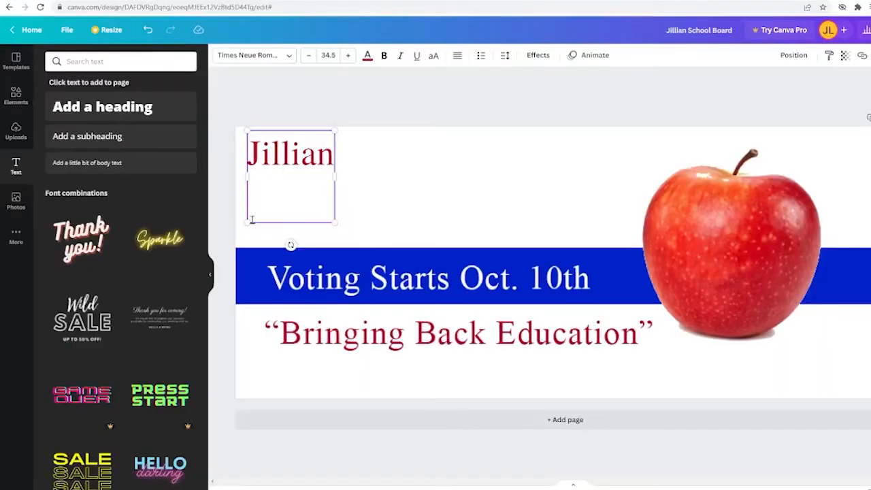
text(School Board)
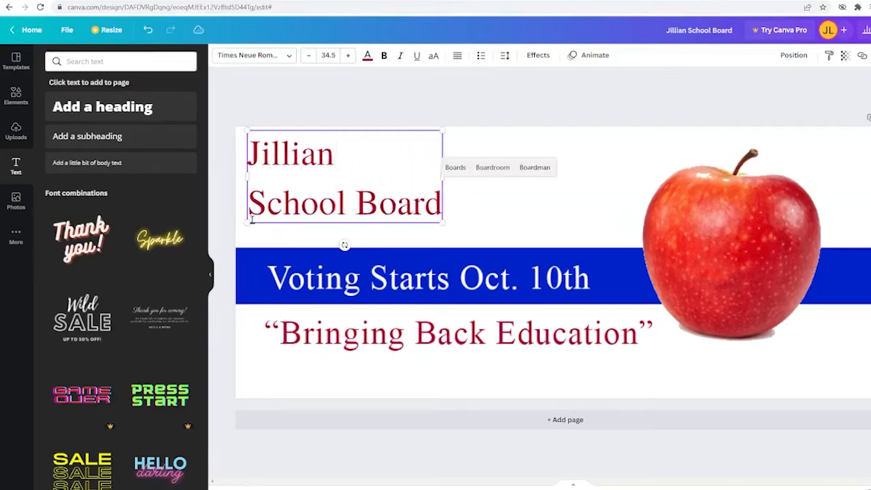
click(664, 121)
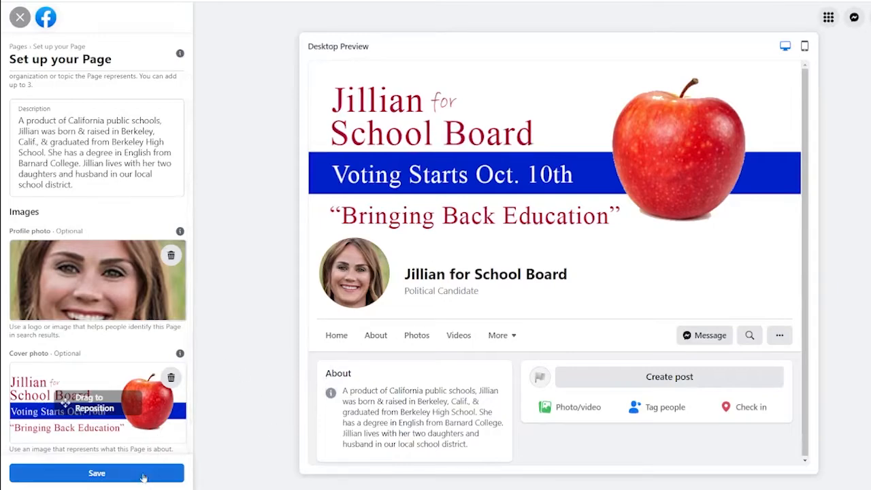
Save the Page setup and leave the WhatsApp prompt without connecting.
click(114, 473)
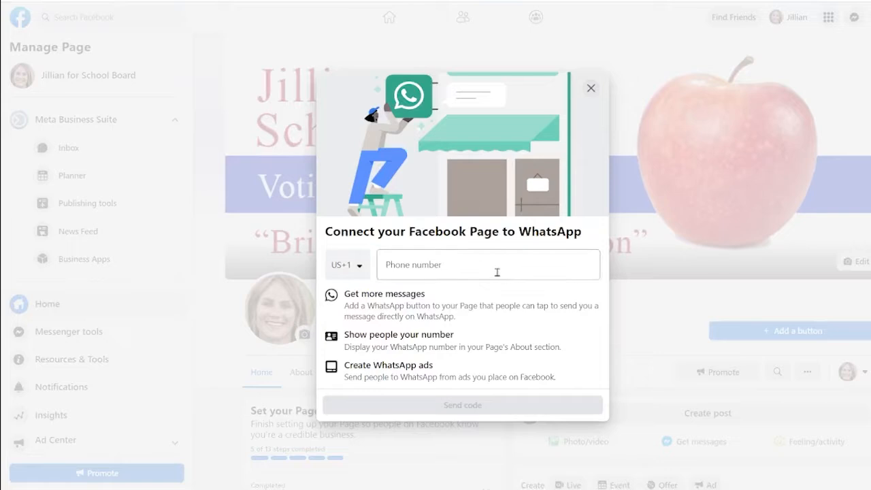
click(590, 89)
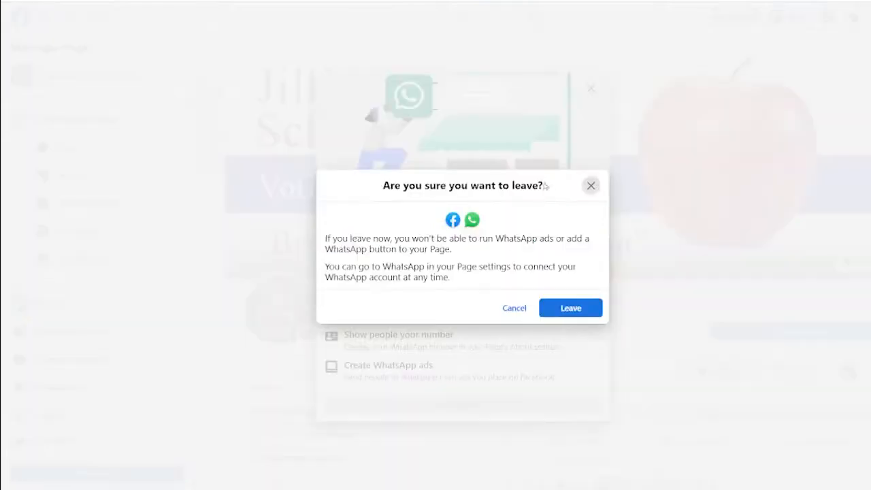
click(568, 310)
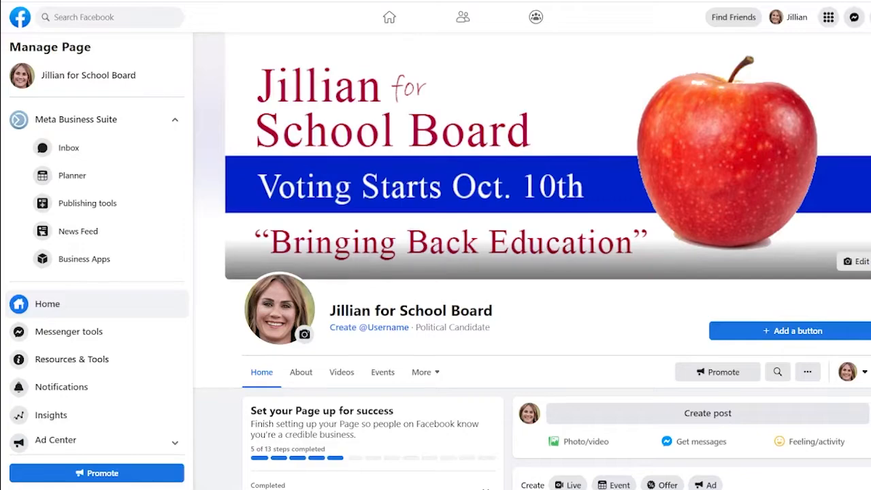
Review and collapse the Page identity steps, then expand Provide info and preferences.
scroll(702, 346, down, 3)
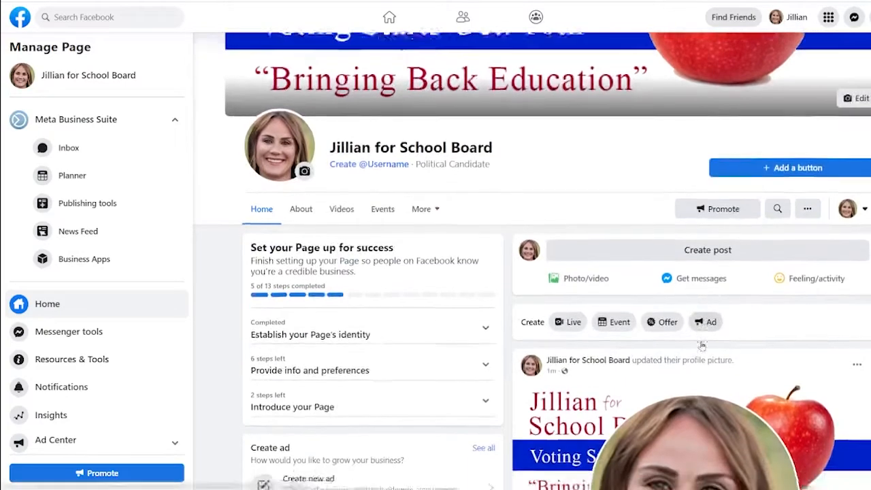
scroll(702, 346, down, 2)
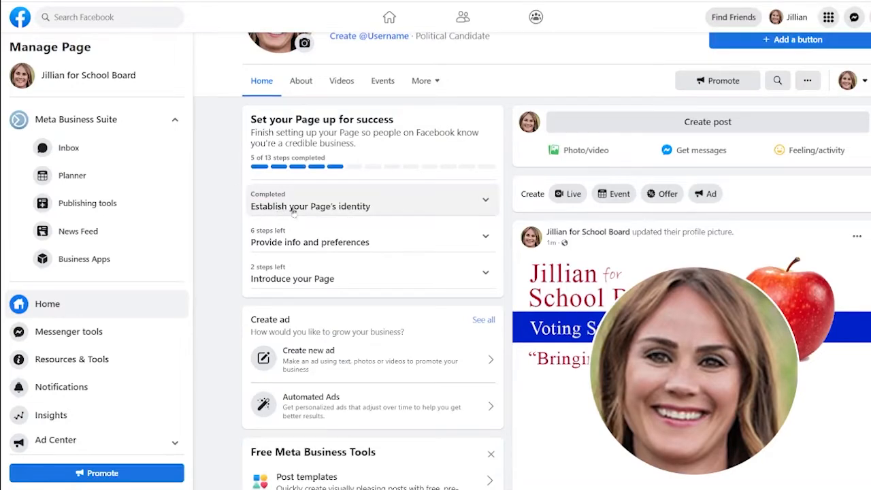
click(486, 201)
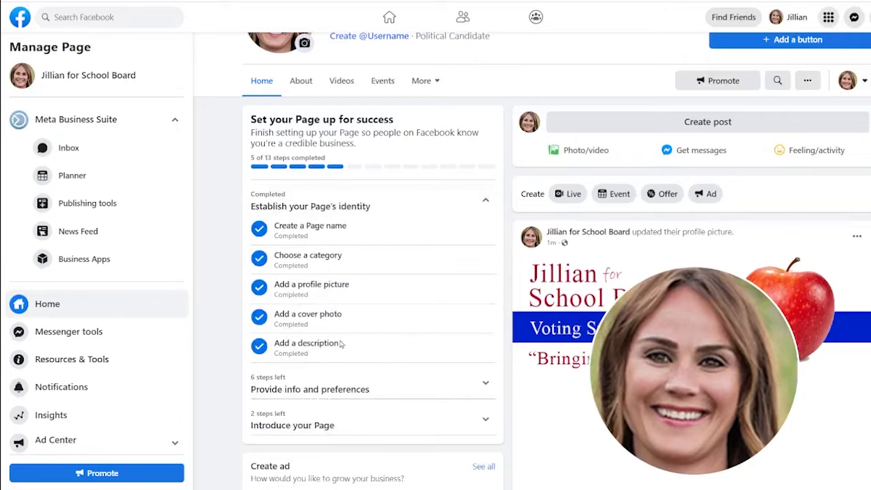
click(487, 202)
click(486, 200)
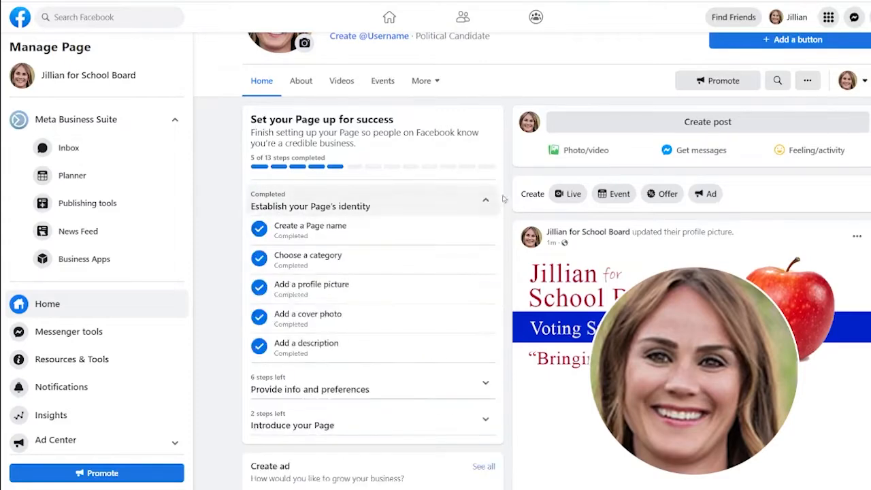
click(485, 200)
click(470, 237)
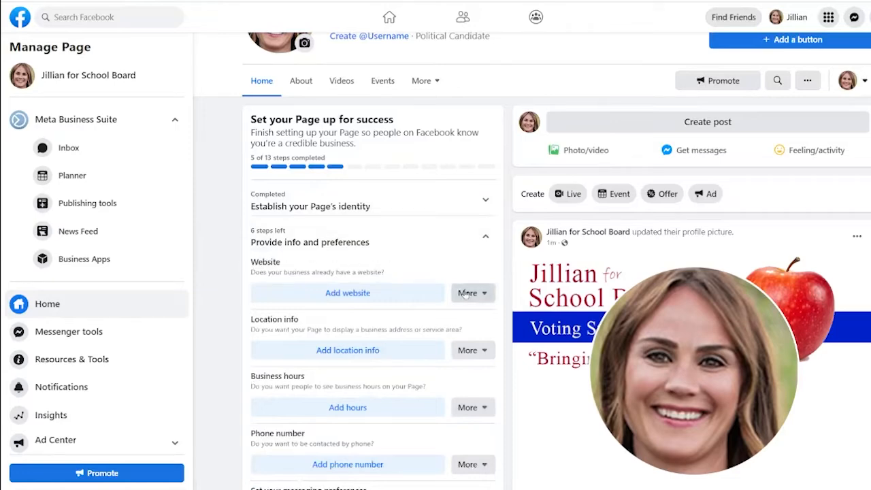
click(345, 302)
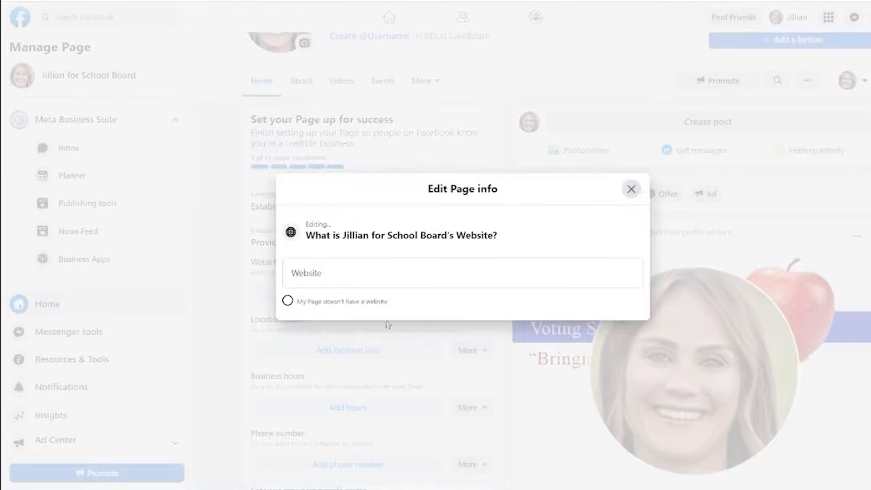
click(383, 286)
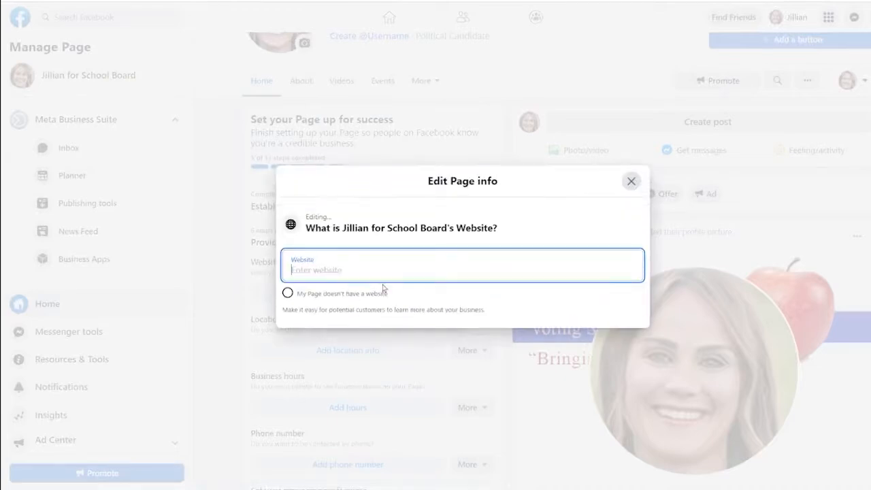
text(www.jil)
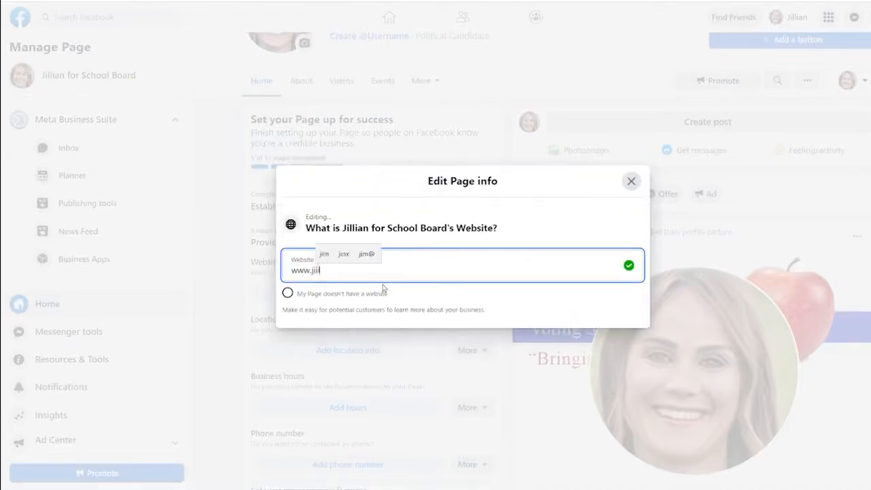
text(lian for)
key(BackSpace)
key(BackSpace)
key(BackSpace)
key(BackSpace)
text(f)
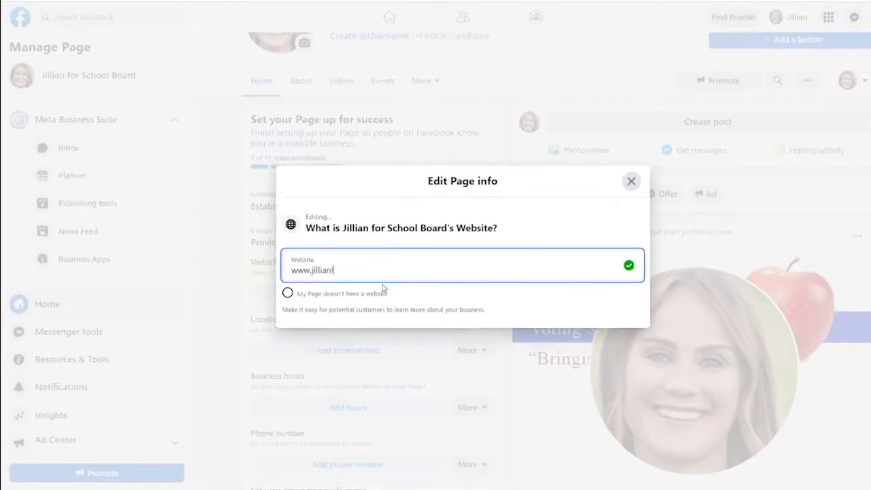
text(orschooboard.com)
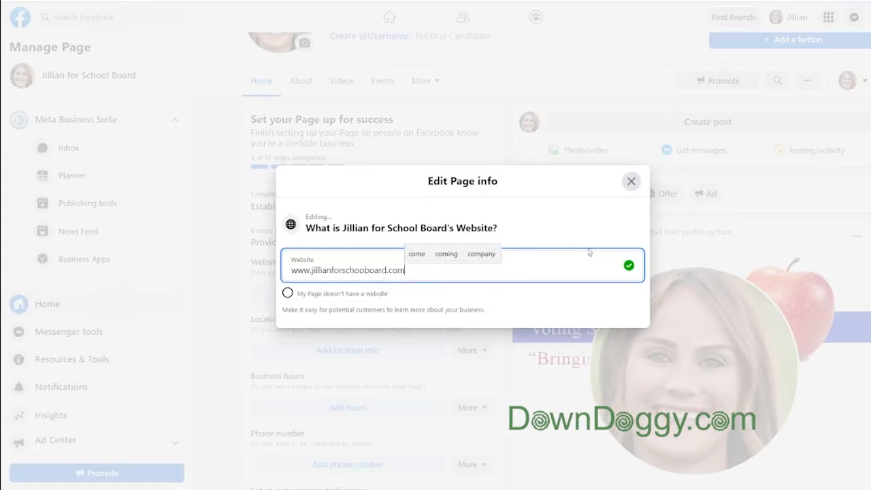
click(631, 181)
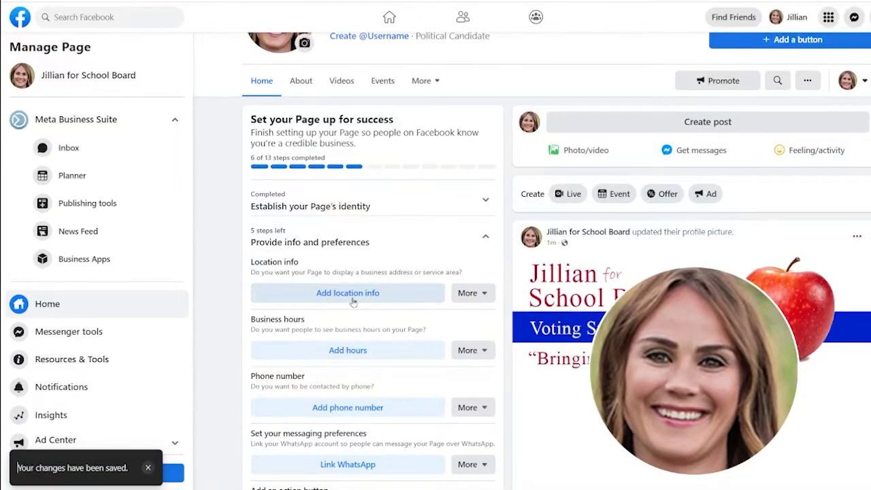
Save the Page location as PO BOX 123, the suggested 'Bever…' city, ZIP 90210, then raise the hours question.
click(353, 294)
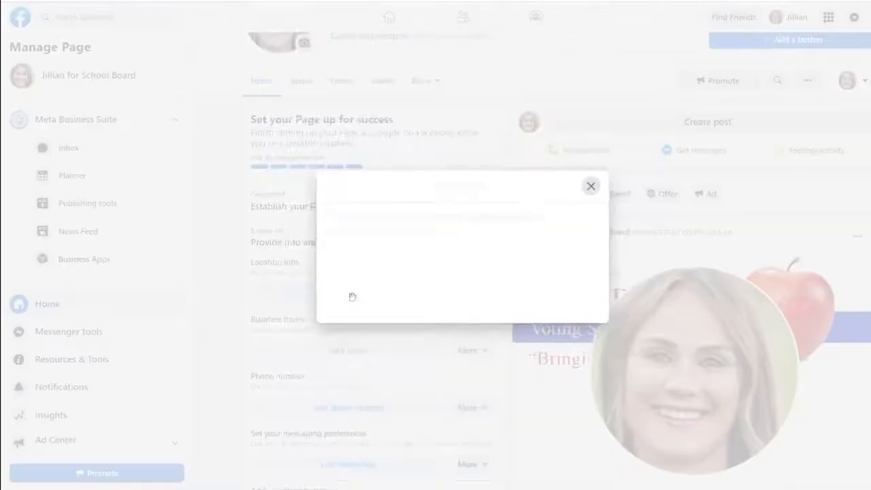
click(347, 178)
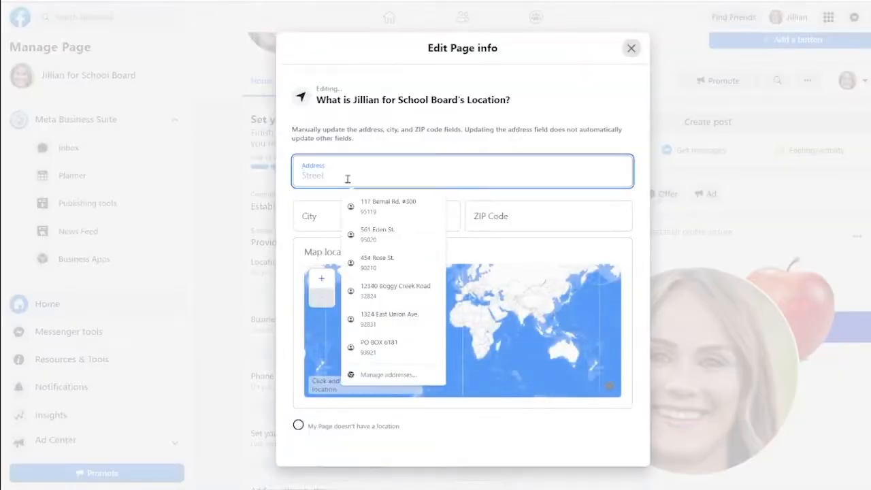
text(PO BOX)
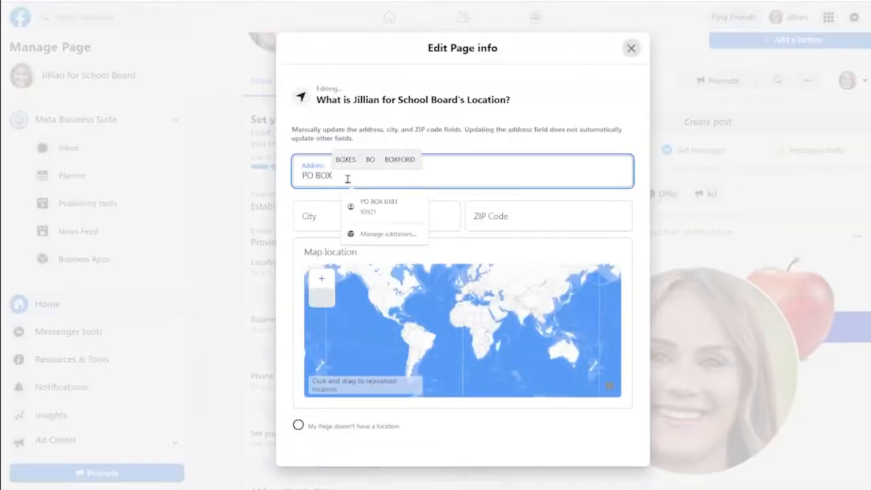
text( 123)
key(Tab)
text(B)
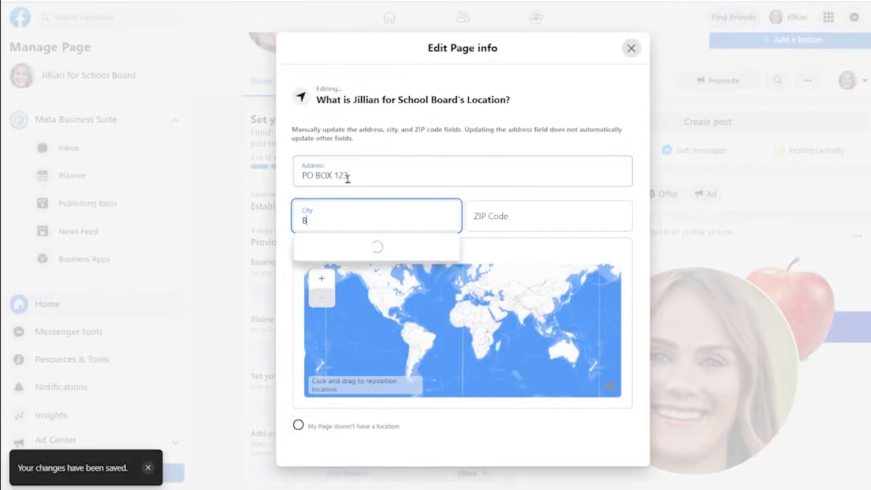
text(ever)
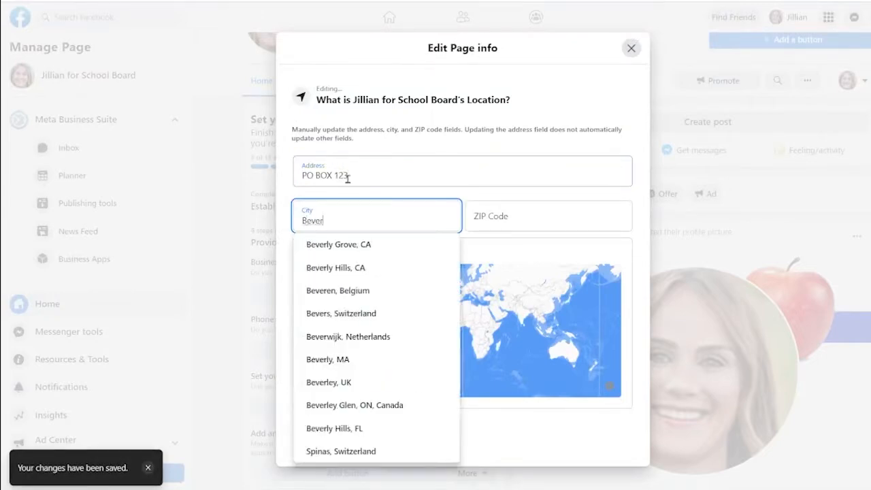
click(336, 268)
click(528, 215)
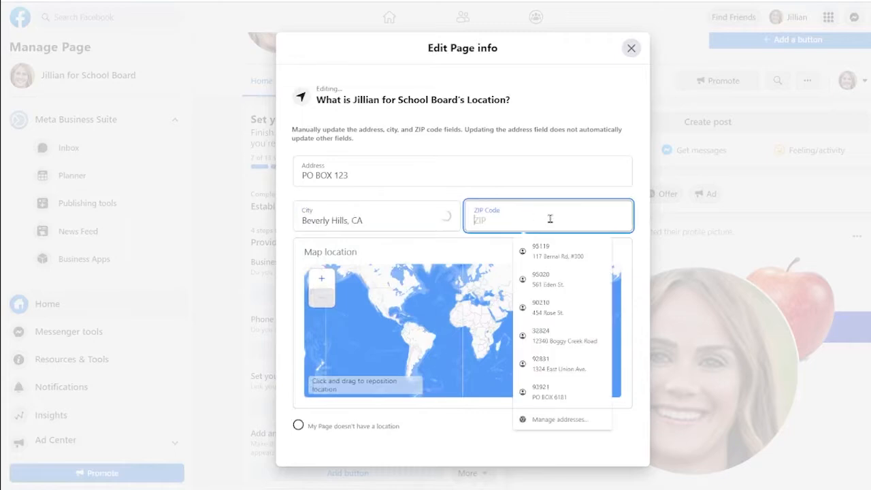
text(90210)
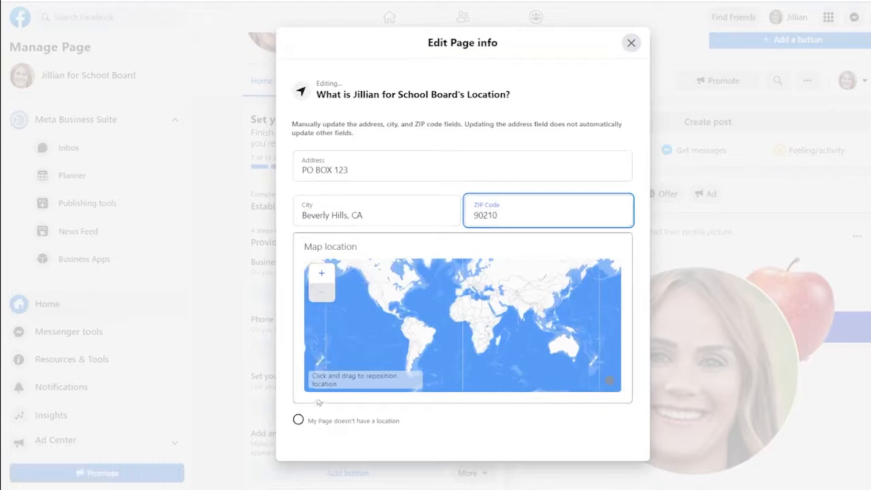
click(630, 42)
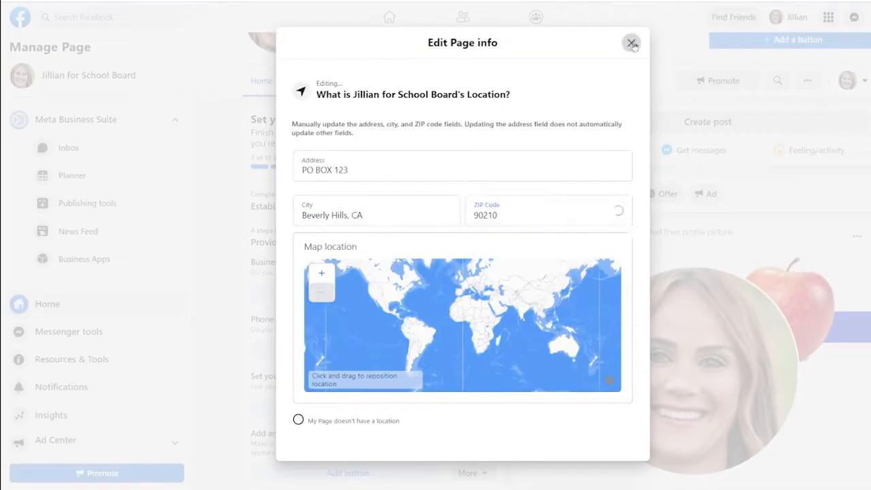
click(352, 298)
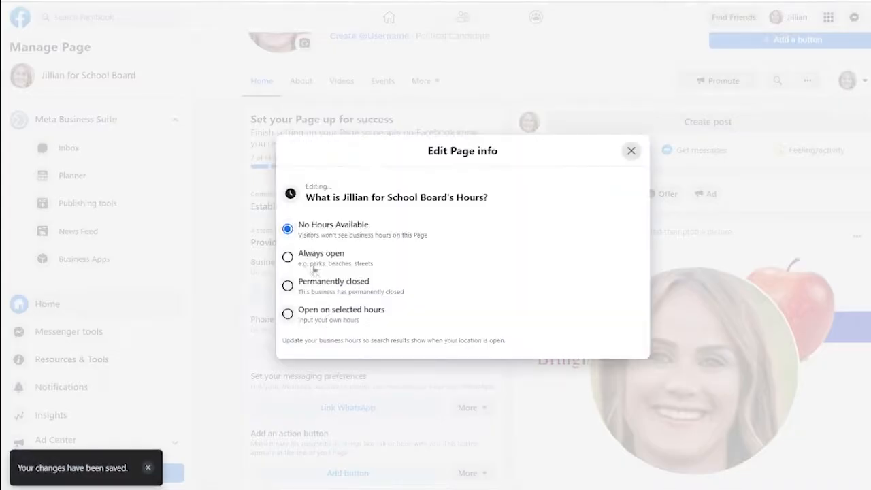
Set the Page's business hours to No Hours Available after trying the other options.
click(288, 257)
click(288, 285)
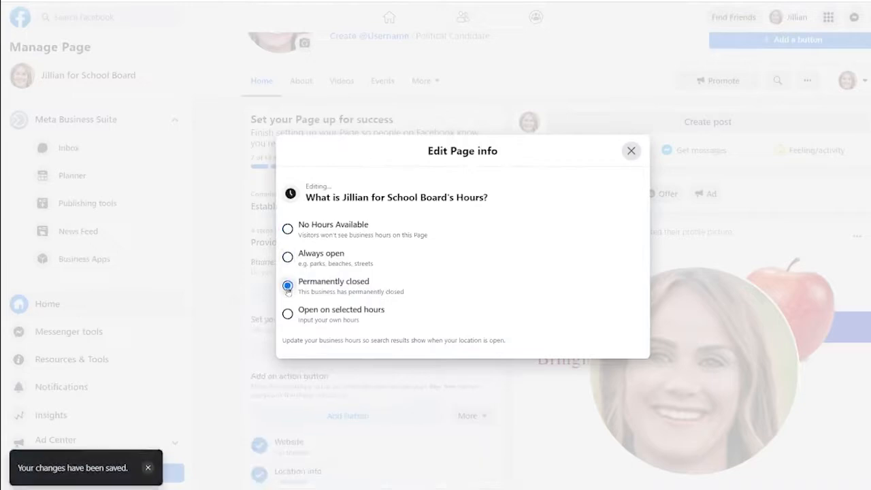
click(288, 314)
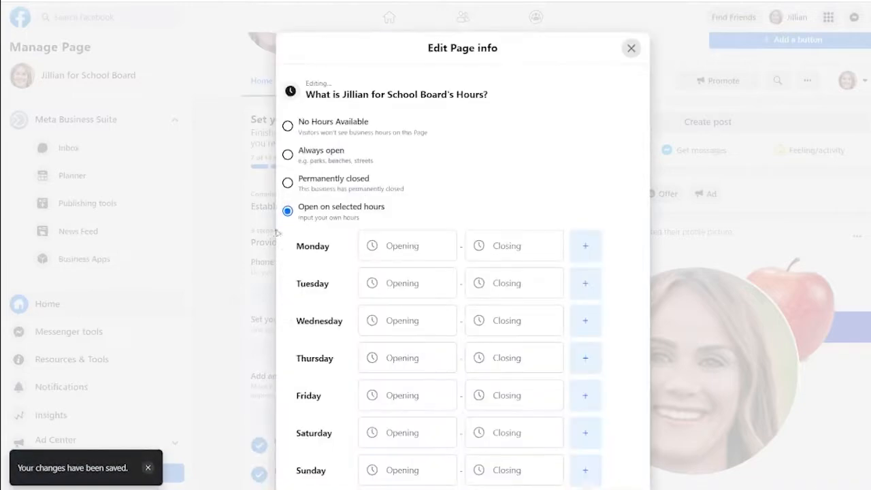
click(288, 126)
click(632, 151)
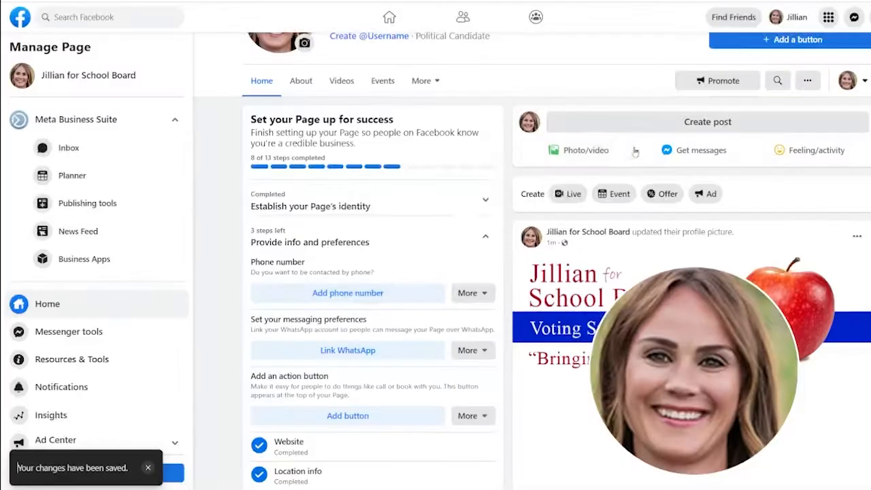
Mark that the Page doesn't have a phone number.
click(346, 292)
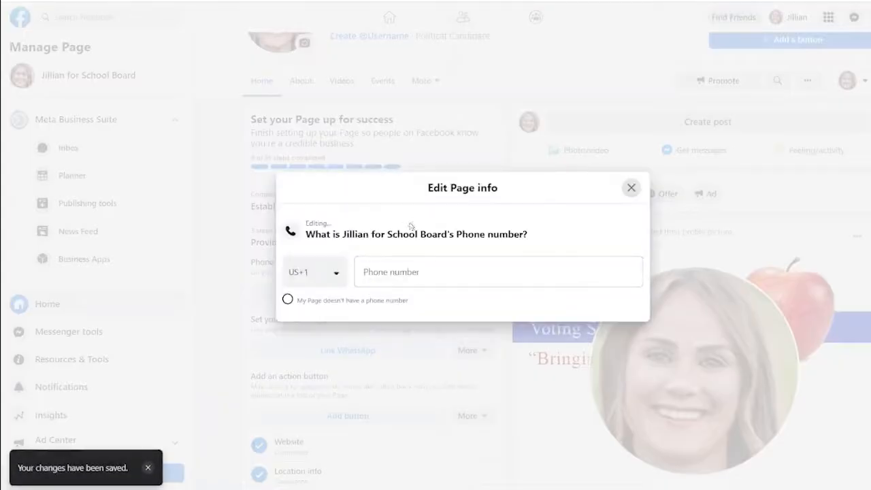
click(287, 300)
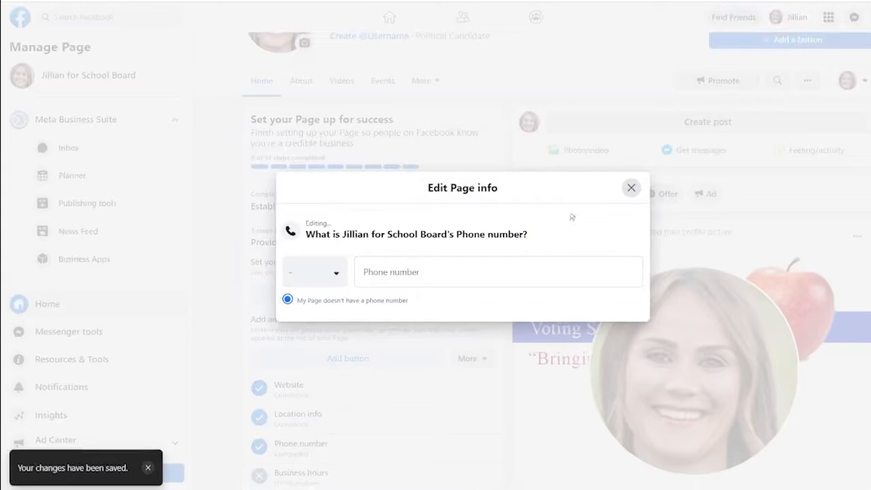
click(631, 188)
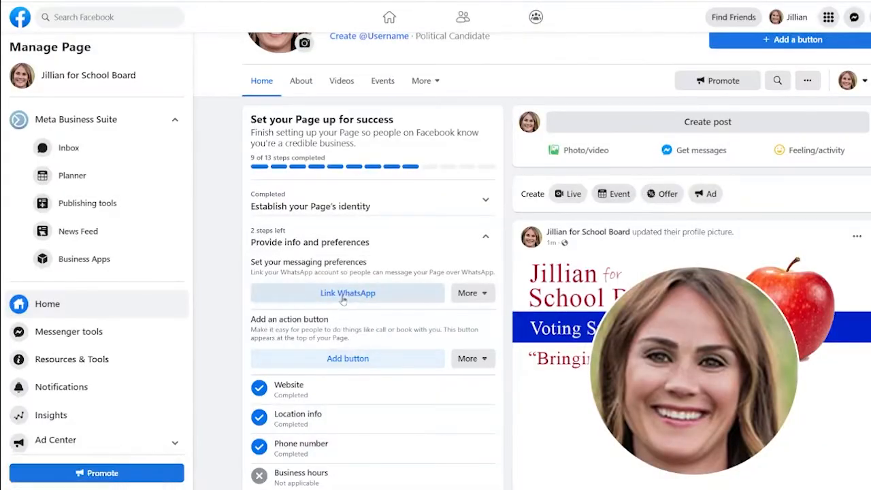
click(345, 300)
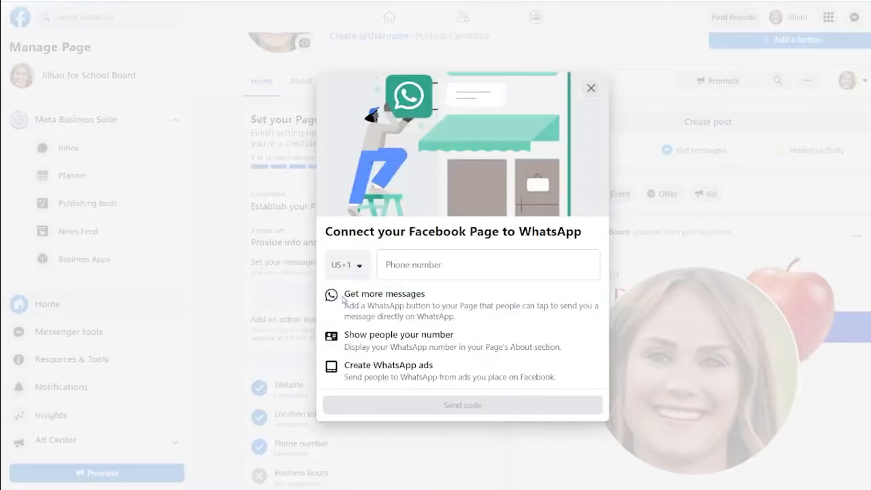
click(446, 267)
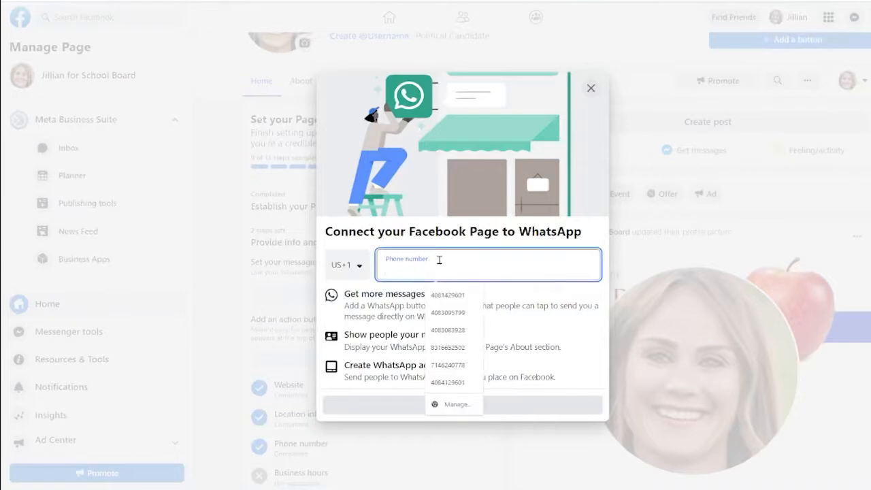
click(519, 327)
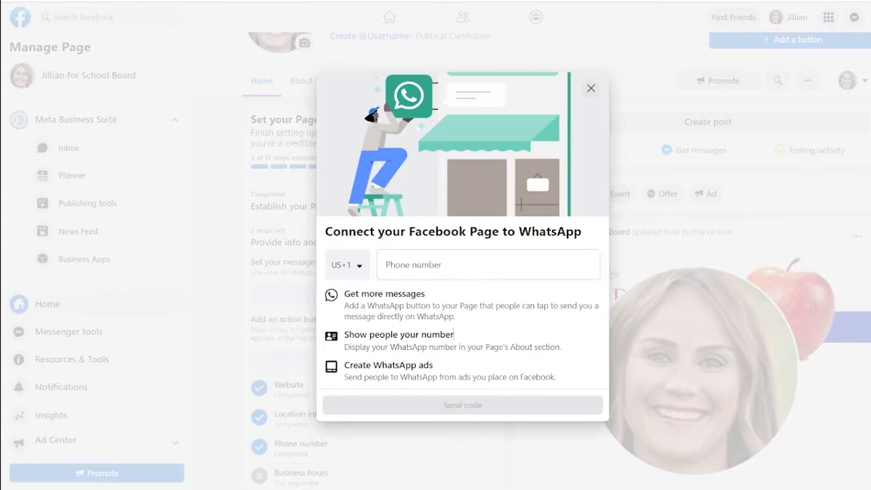
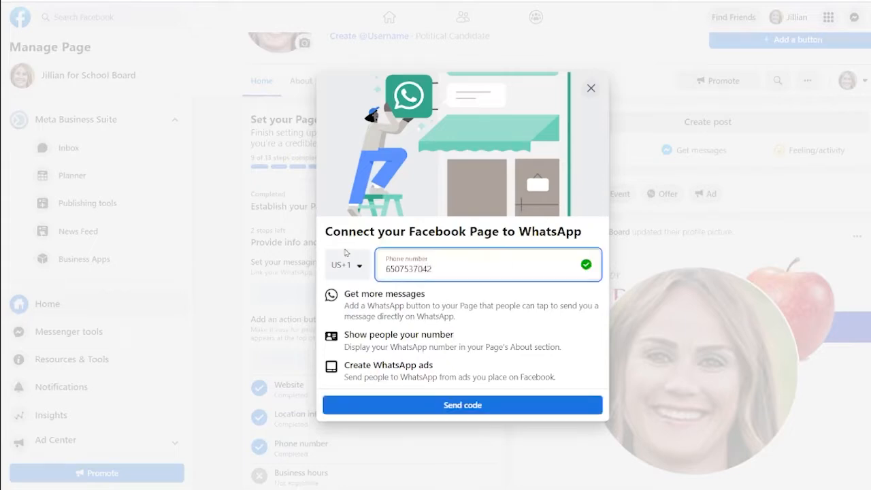
click(475, 407)
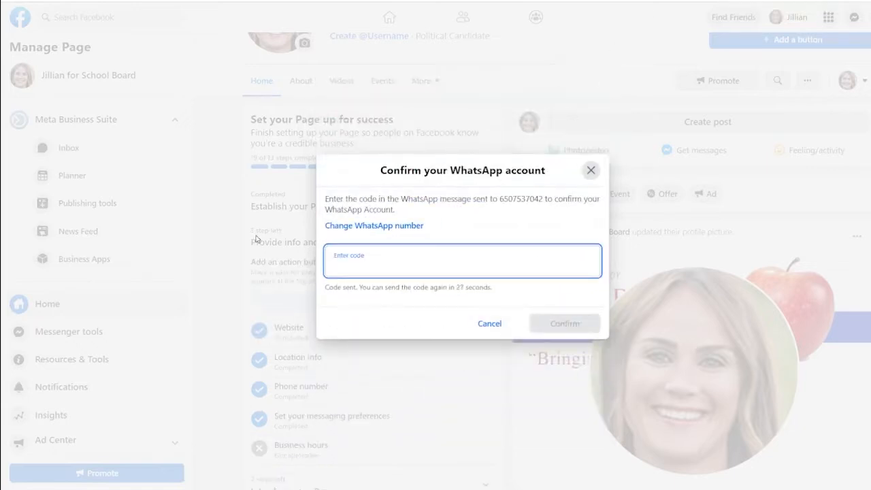
text(19362)
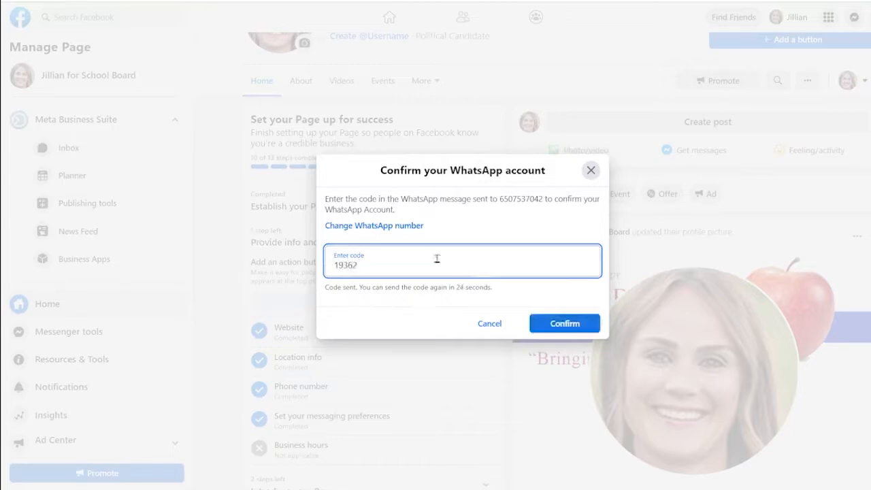
click(559, 325)
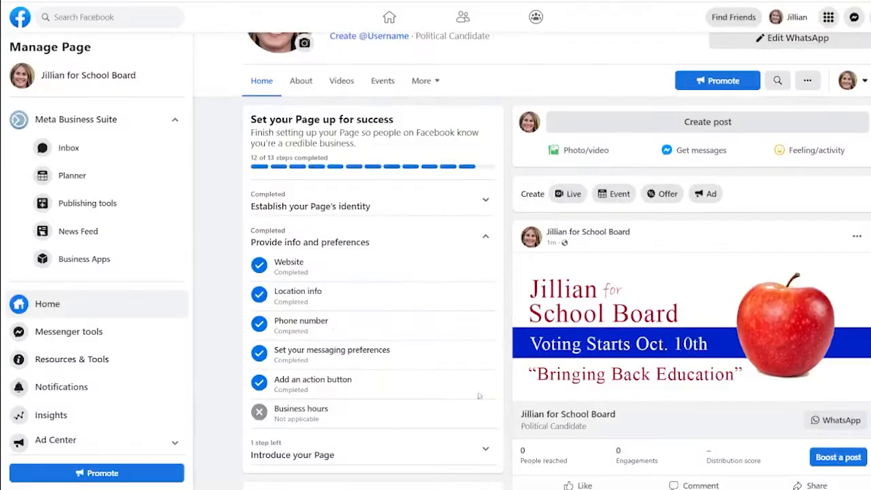
scroll(663, 292, up, 4)
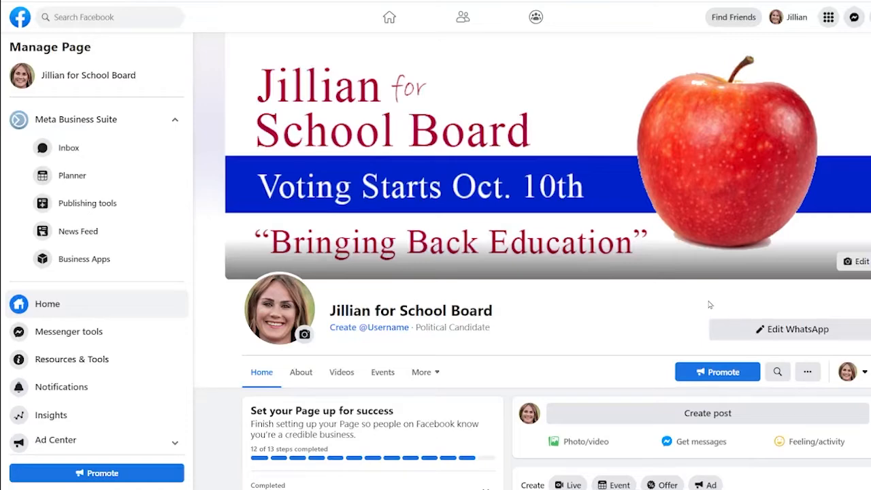
click(721, 328)
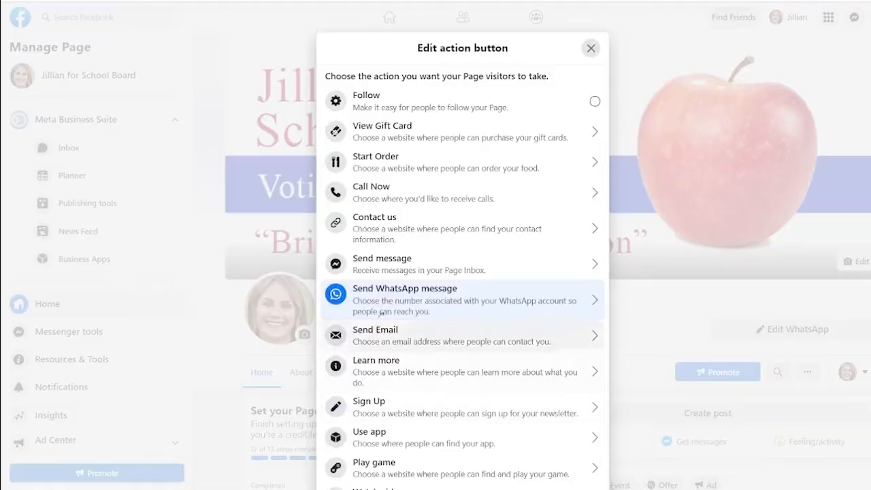
click(369, 199)
click(414, 223)
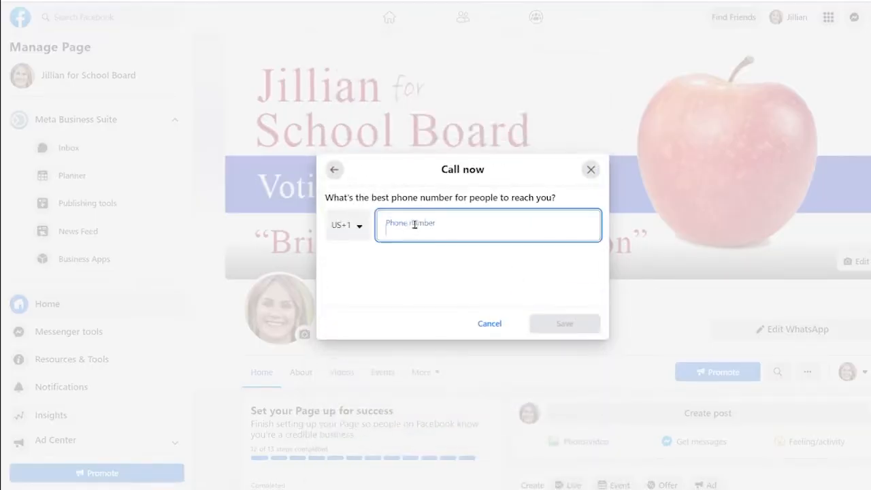
text((555) 792-7542)
click(564, 324)
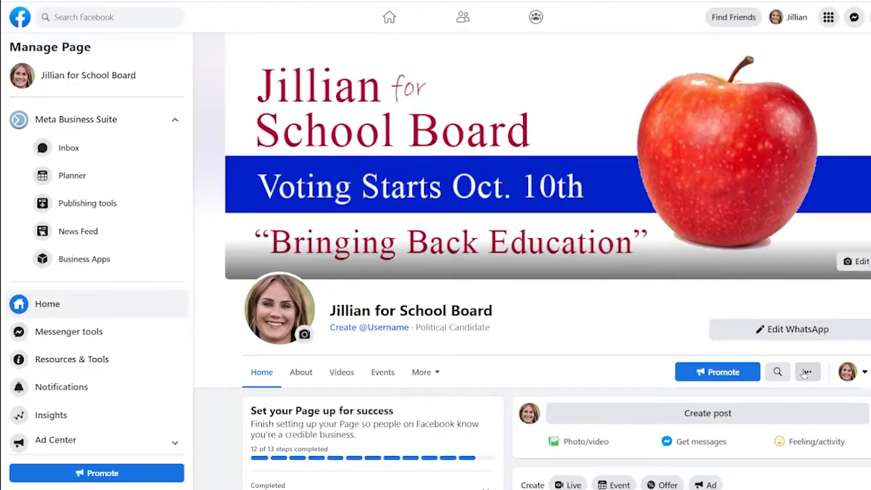
Open the action button's edit options, then expand the Introduce your Page setup step.
click(775, 332)
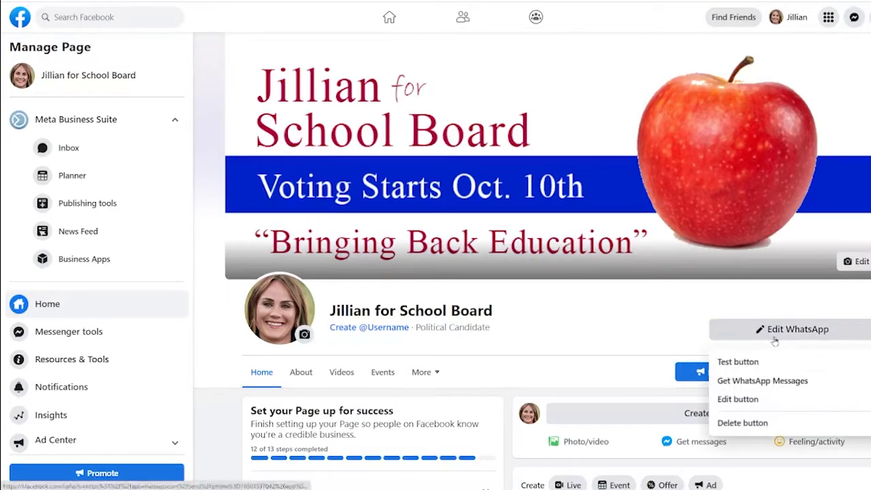
click(741, 399)
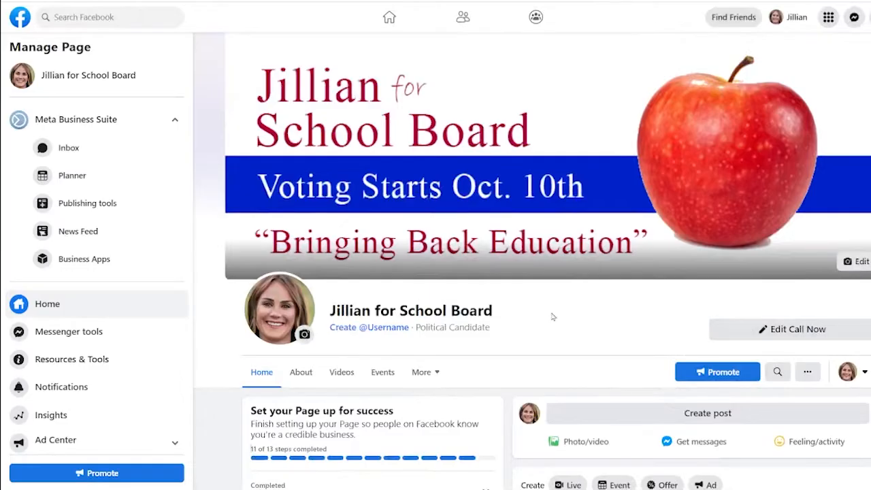
scroll(259, 300, down, 3)
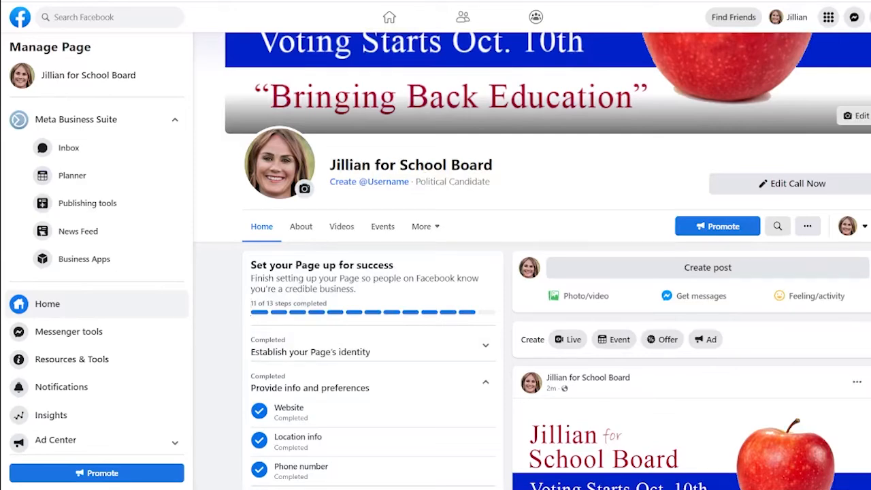
scroll(288, 247, down, 3)
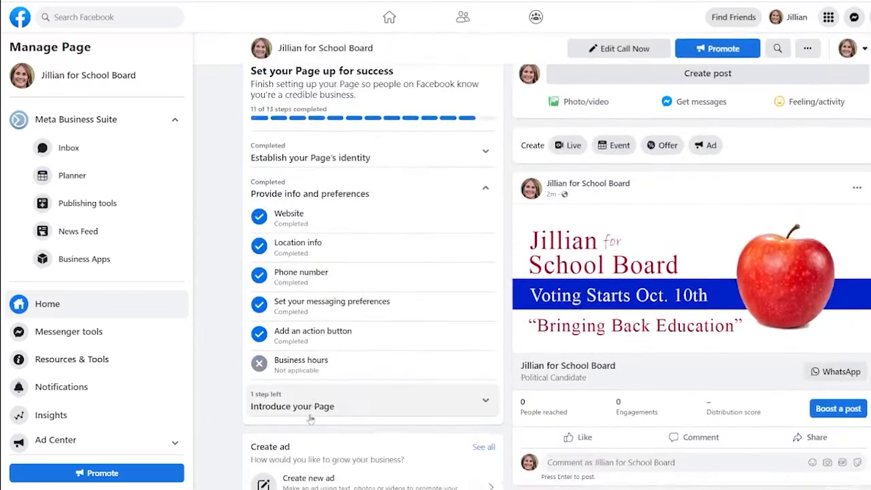
click(340, 407)
scroll(381, 381, down, 1)
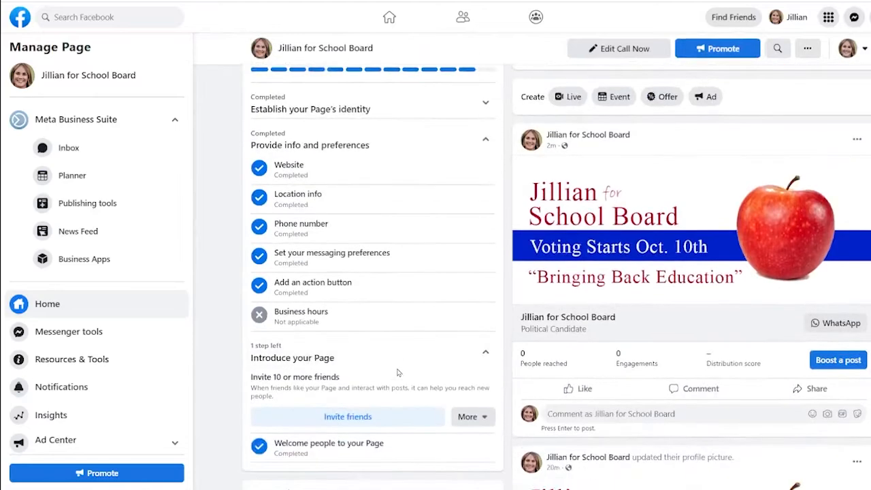
Invite three friends from the invite list to like the Page.
click(344, 417)
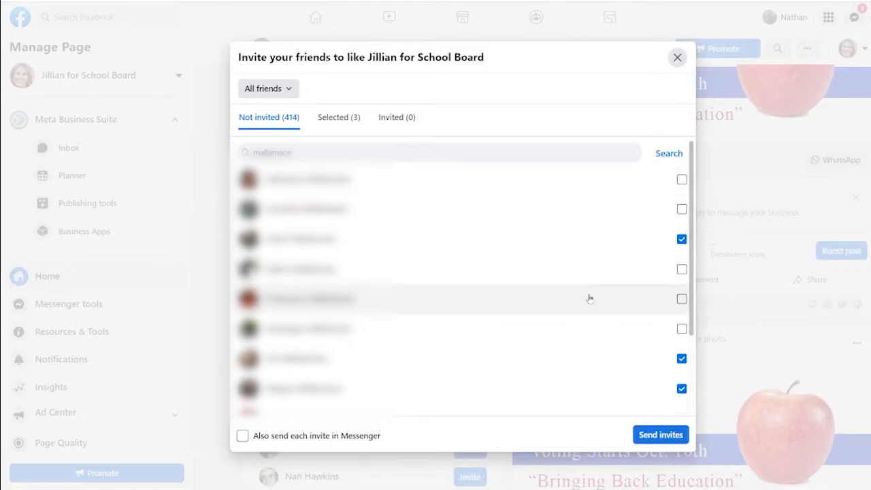
scroll(587, 297, down, 2)
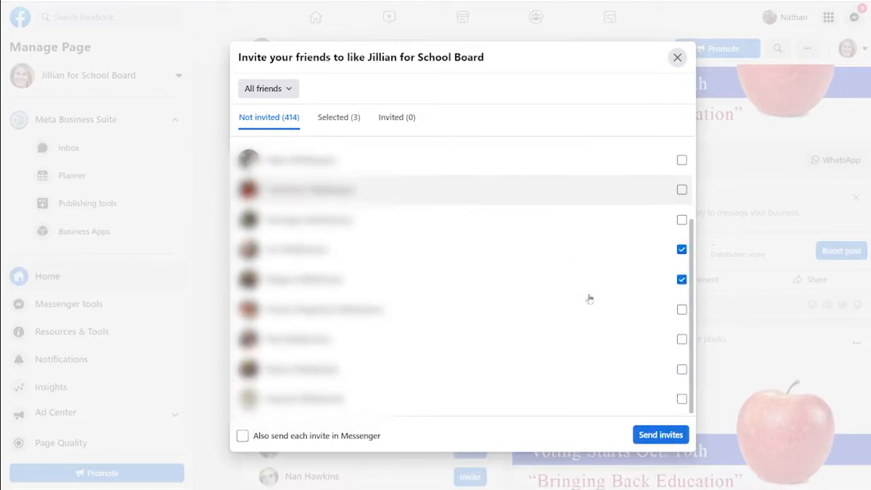
click(681, 339)
click(681, 369)
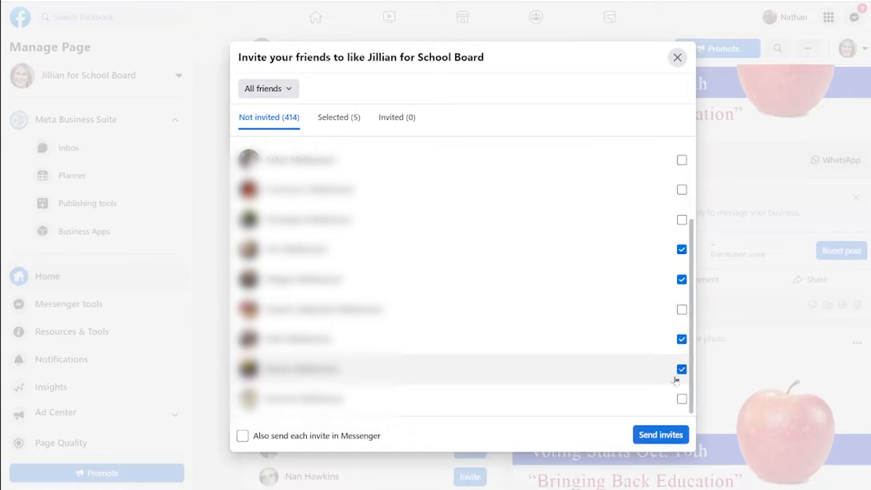
click(681, 398)
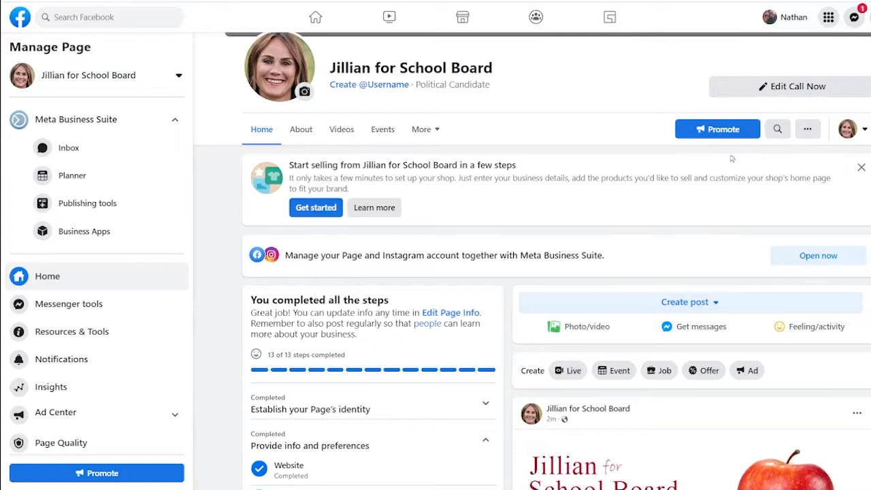
Publish a post containing the pasted welcome message, then scroll the timeline to check it.
click(680, 303)
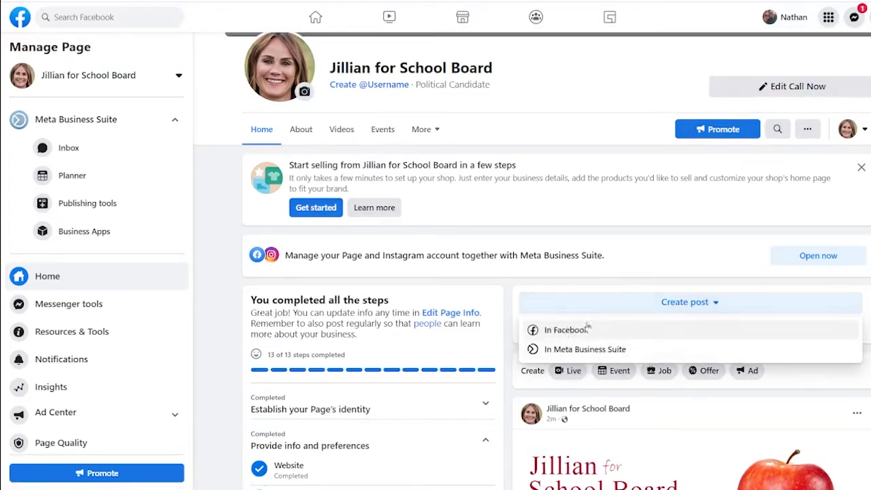
click(593, 331)
text(Welcome to Jillian for School Board! Don't forget to like or follow us so you can stay up to date on campaign happenings. Thanks for visiting Jillian for School Board and we hope to see you soon!)
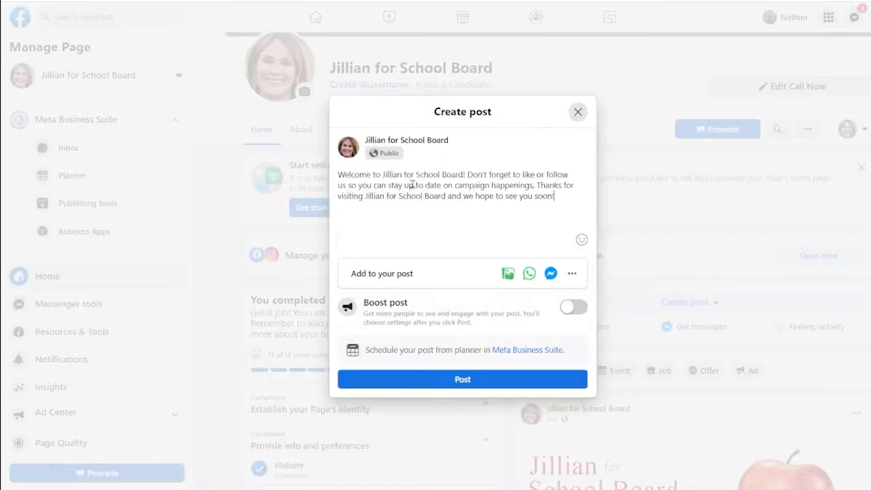
click(463, 379)
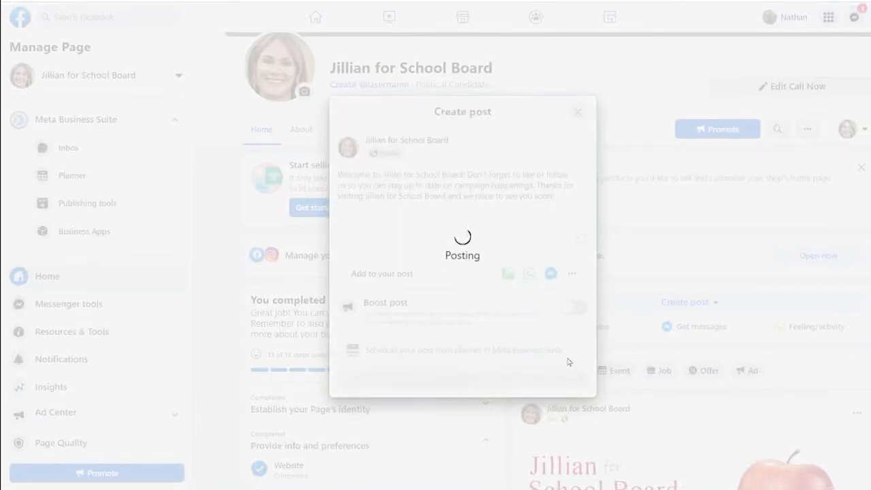
scroll(768, 346, down, 1)
scroll(767, 346, down, 2)
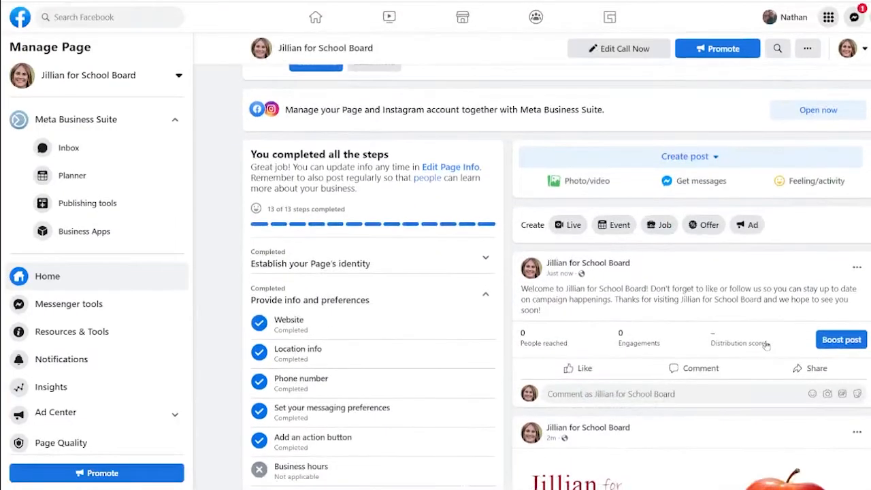
scroll(768, 345, down, 1)
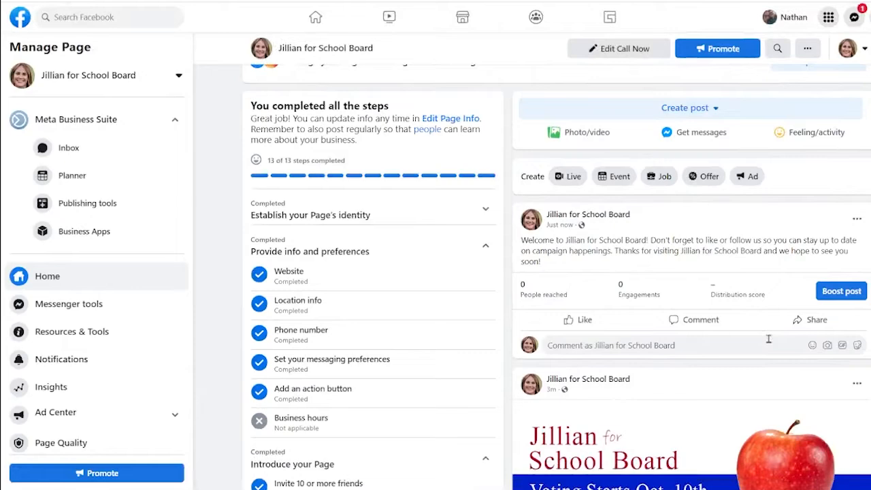
scroll(767, 338, down, 1)
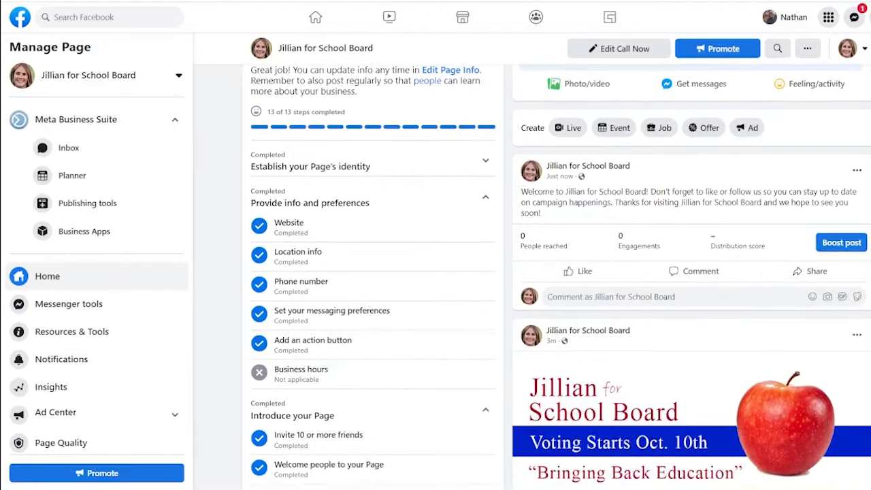
scroll(560, 276, up, 1)
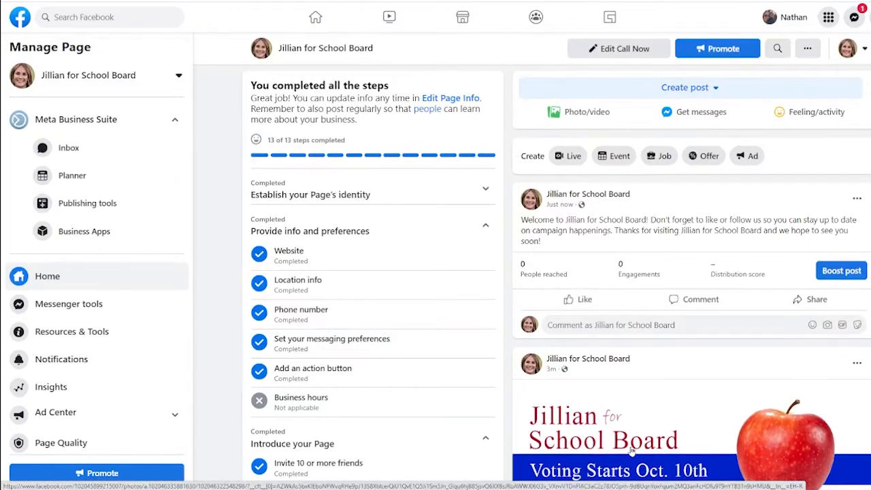
scroll(257, 254, up, 5)
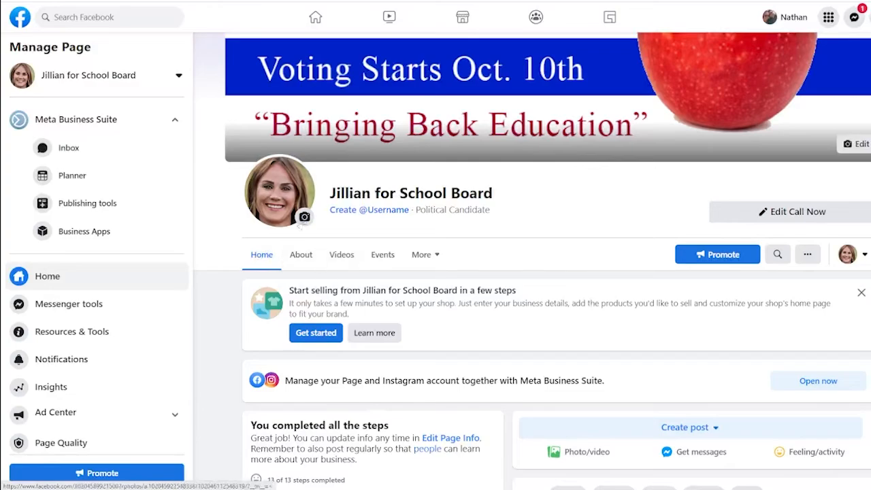
Enter JillianForSchoolBoard as the Page username, retyping it after false starts, and create it once available.
click(368, 208)
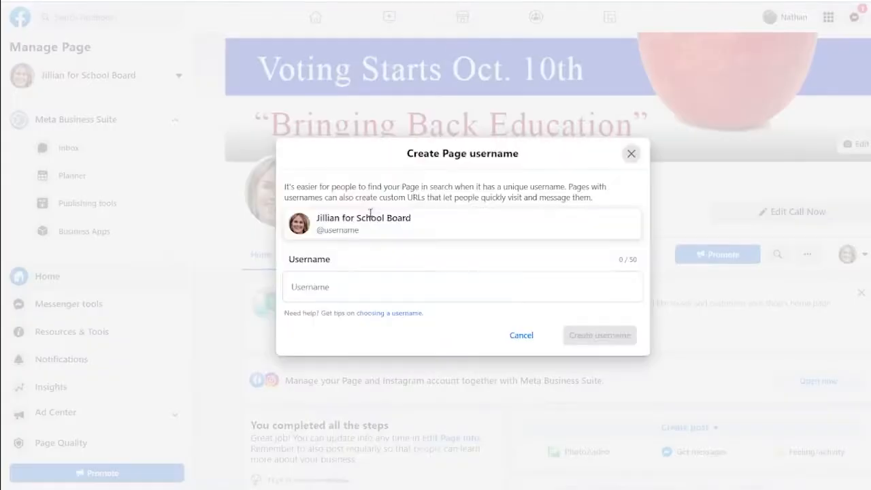
click(414, 293)
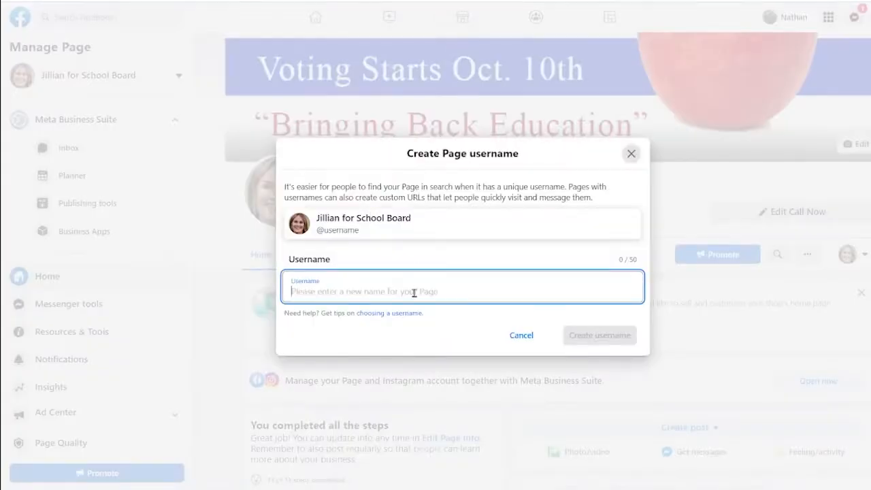
text(Jill)
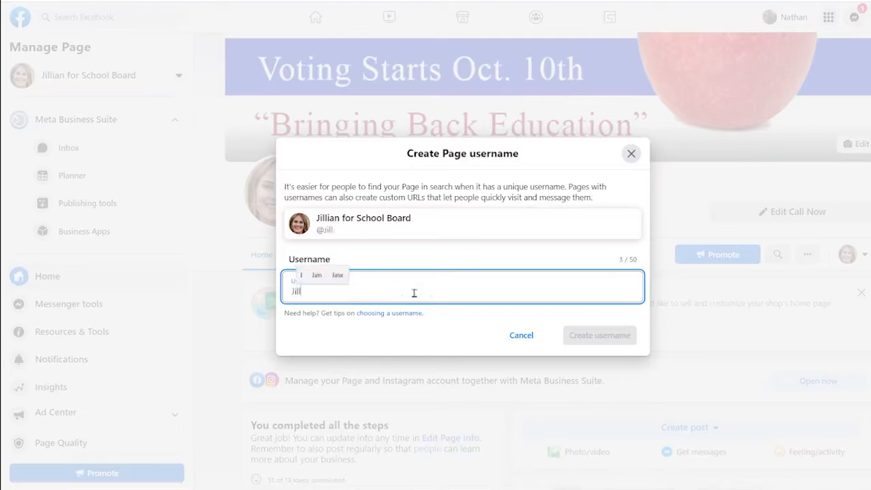
text(ianFor)
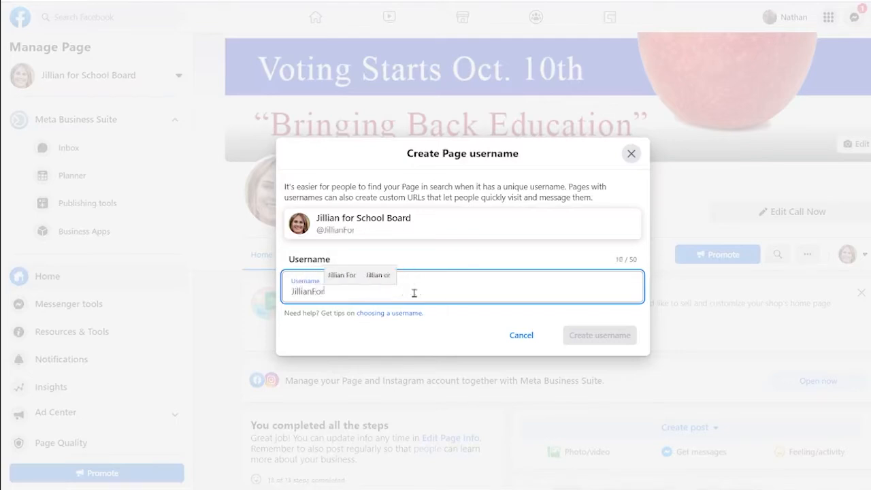
text(School)
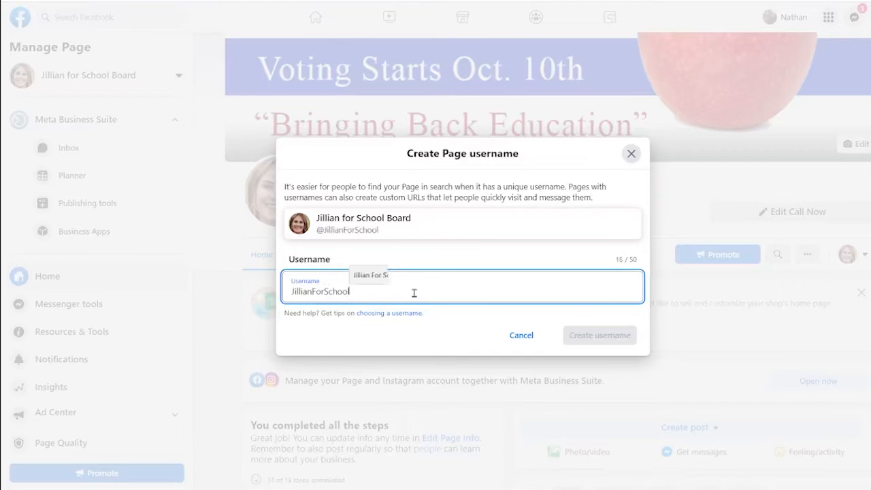
key(ctrl+a)
text(Jillia)
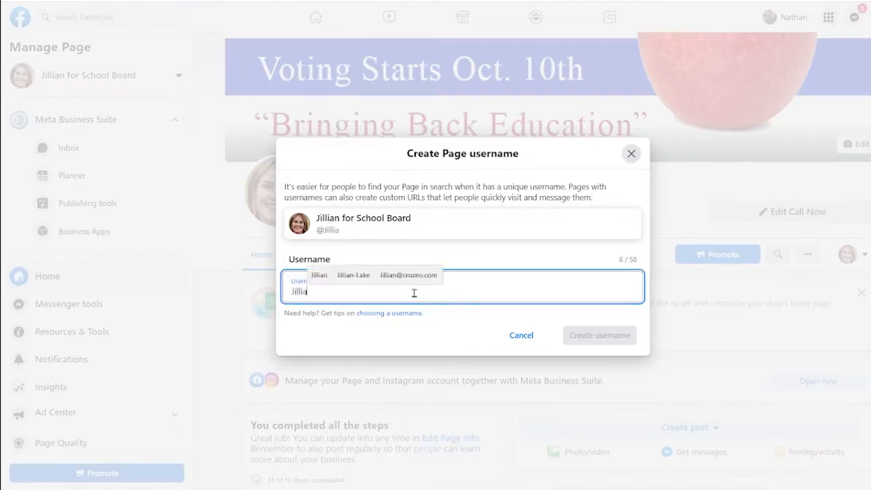
key(ctrl+a)
key(BackSpace)
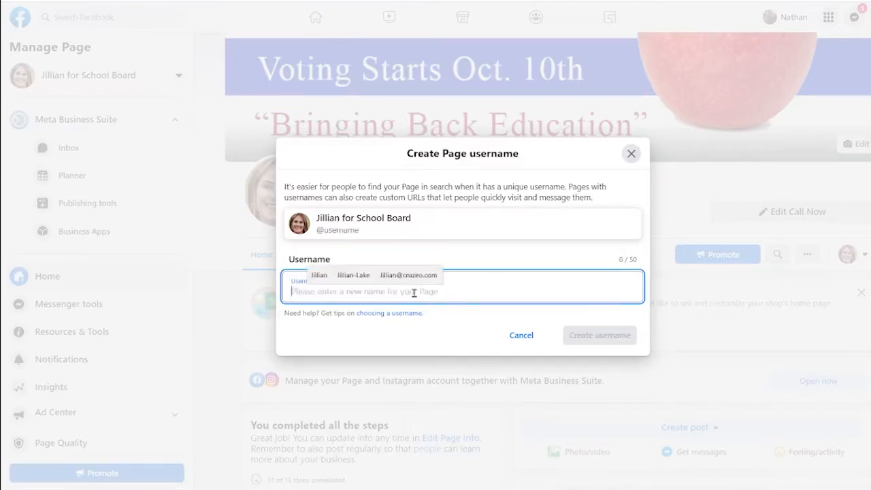
click(564, 229)
click(449, 288)
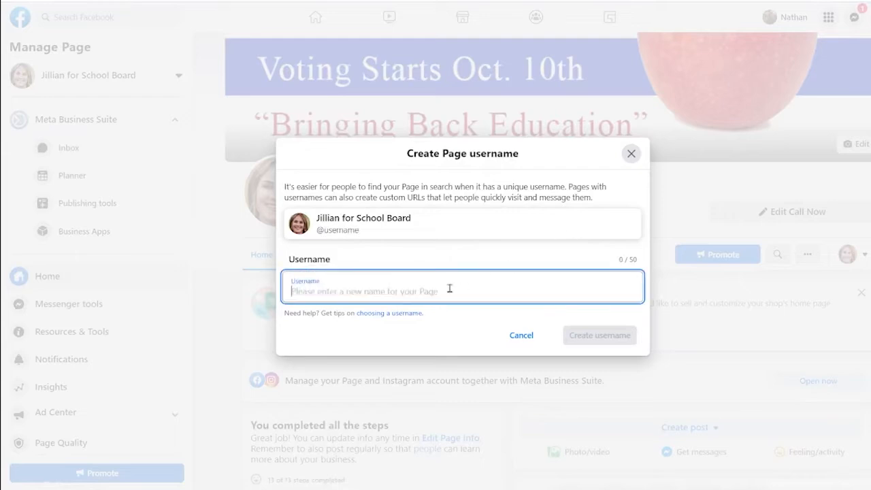
text(Jillian)
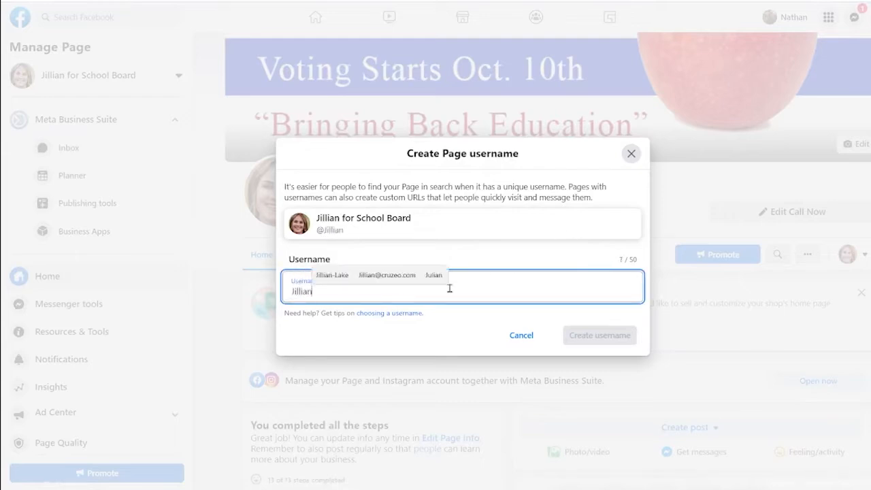
text(ForSchoolBoard)
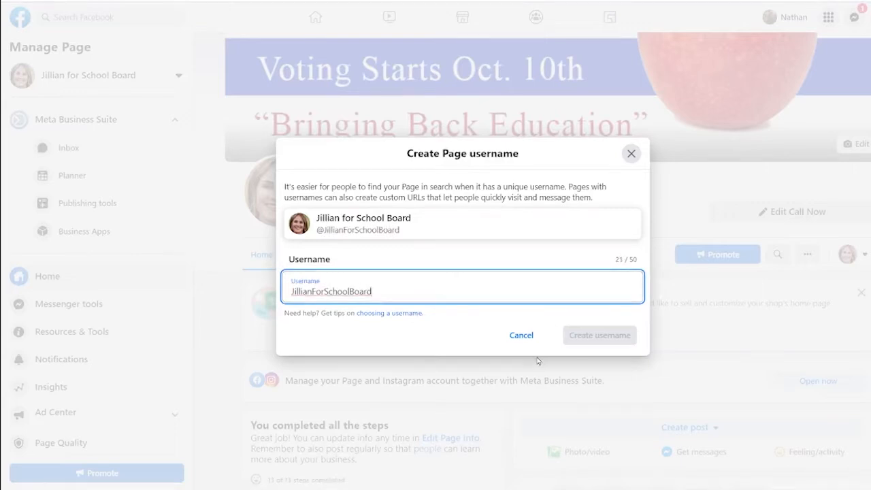
click(417, 332)
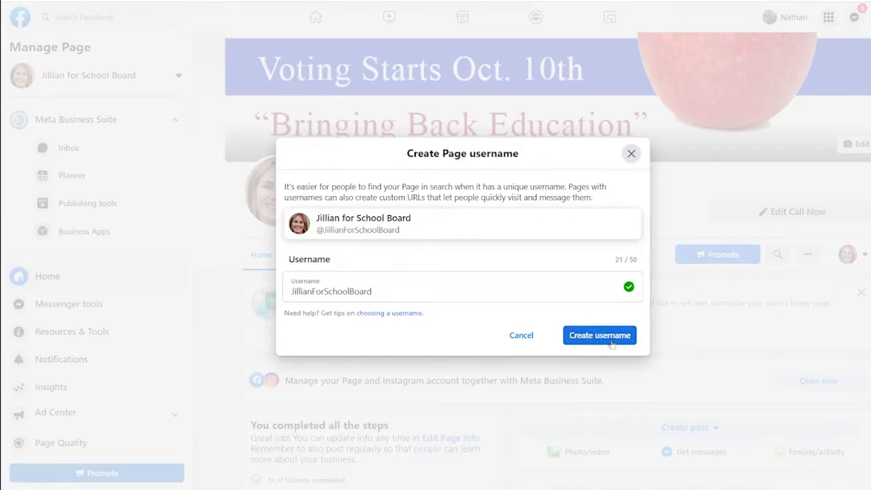
click(610, 340)
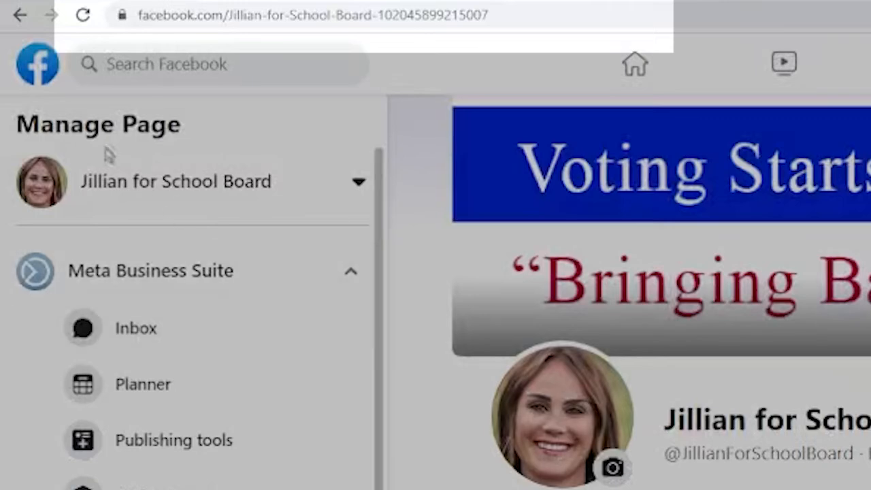
click(81, 17)
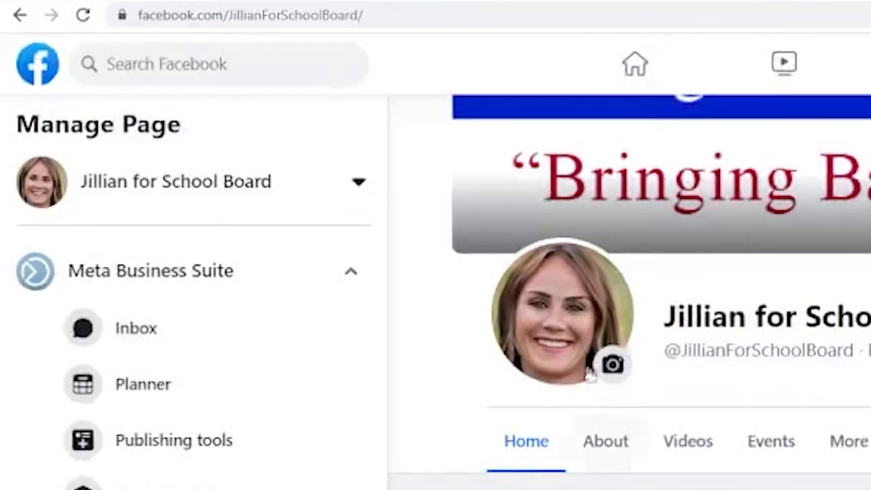
scroll(576, 373, down, 3)
scroll(577, 374, up, 1)
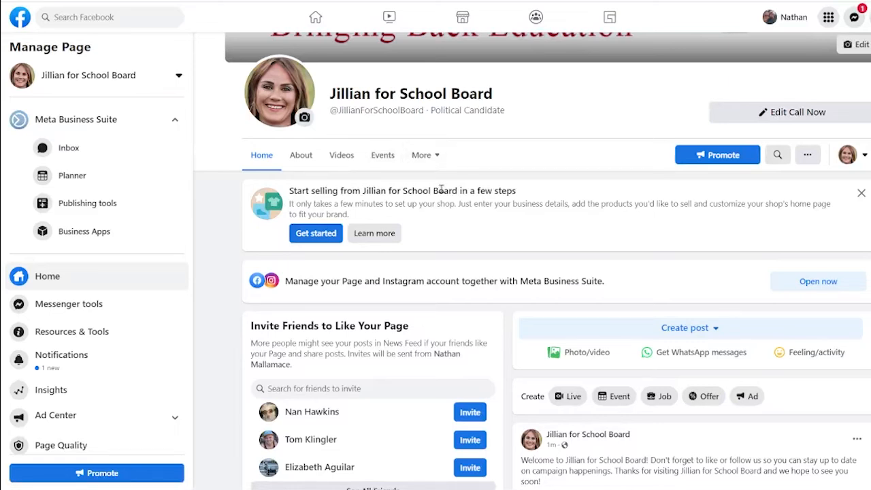
scroll(442, 191, up, 2)
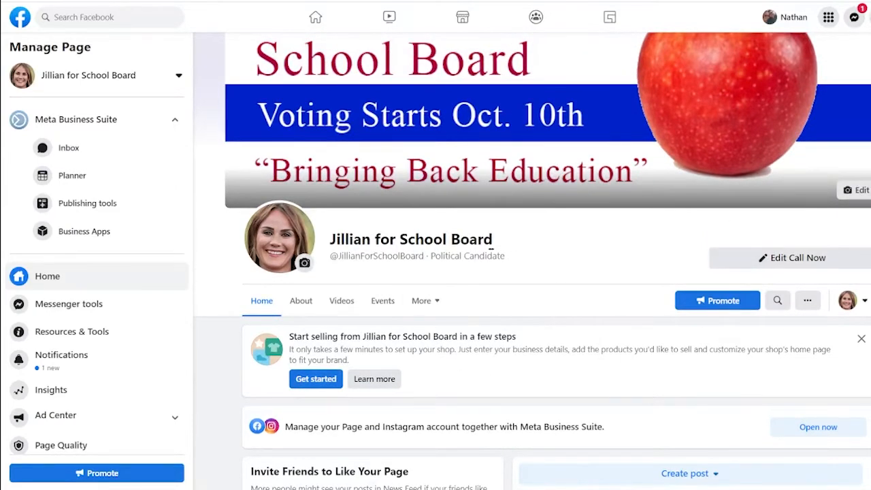
Preview the Business, Venues, Public figures and Politicians templates under Edit tabs, closing without changing Politicians.
click(422, 300)
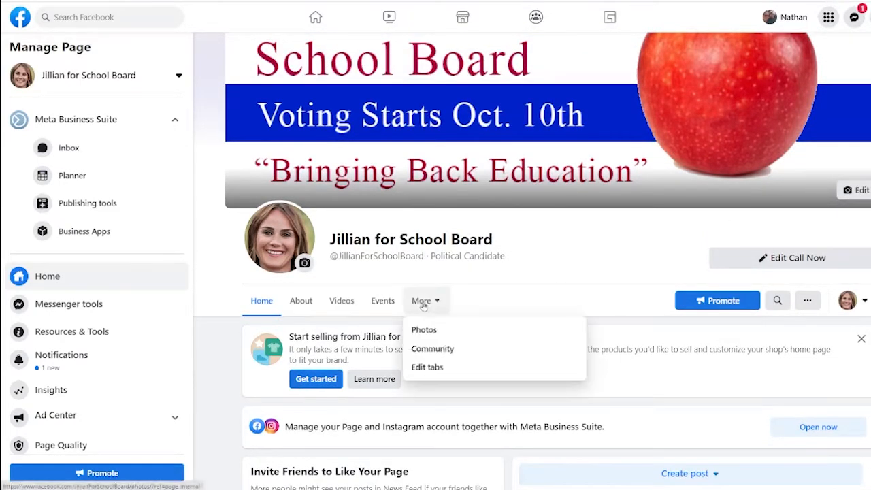
click(436, 371)
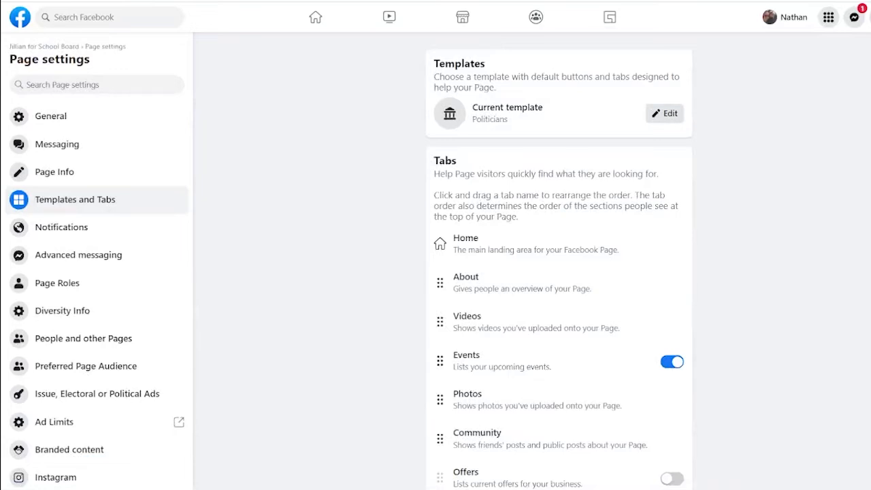
click(674, 114)
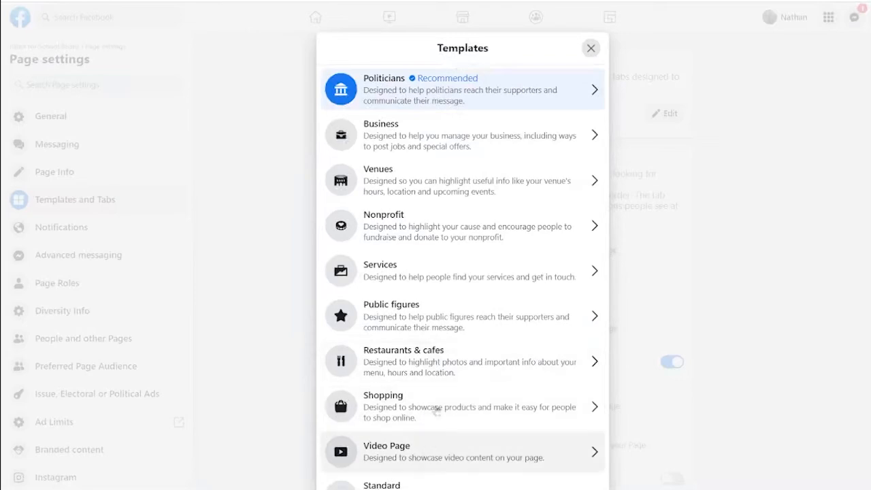
click(428, 134)
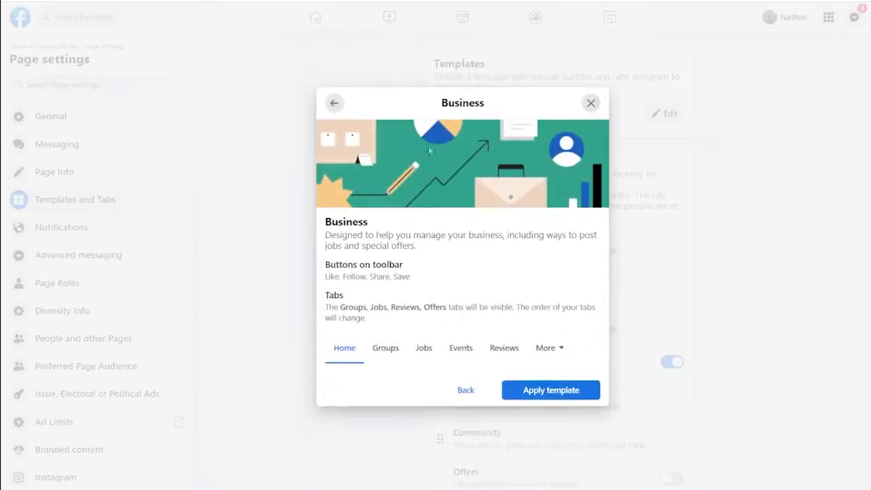
click(333, 106)
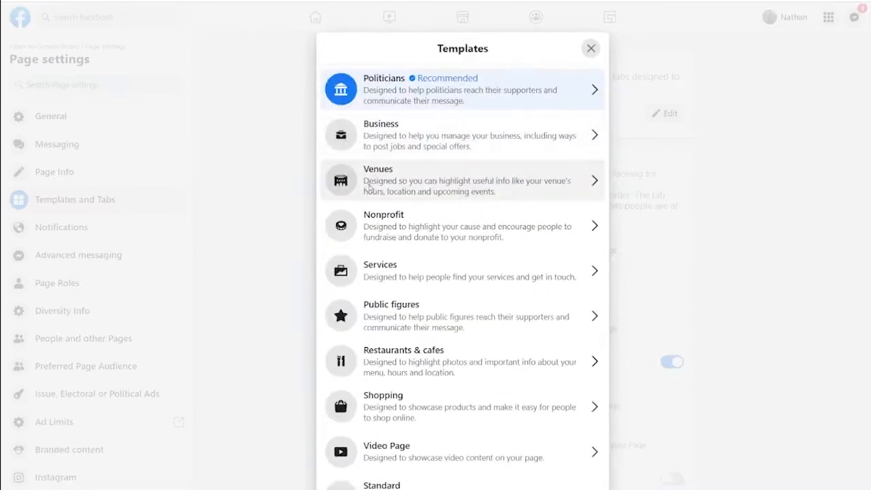
click(368, 185)
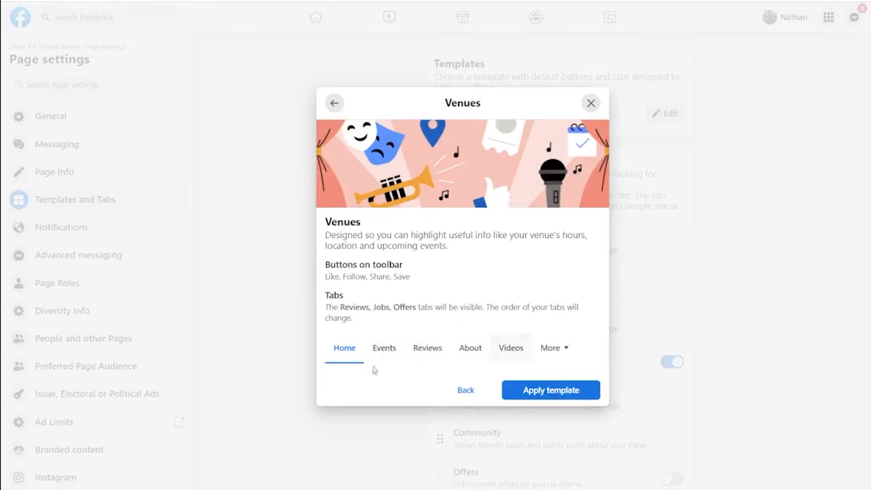
click(334, 102)
click(375, 319)
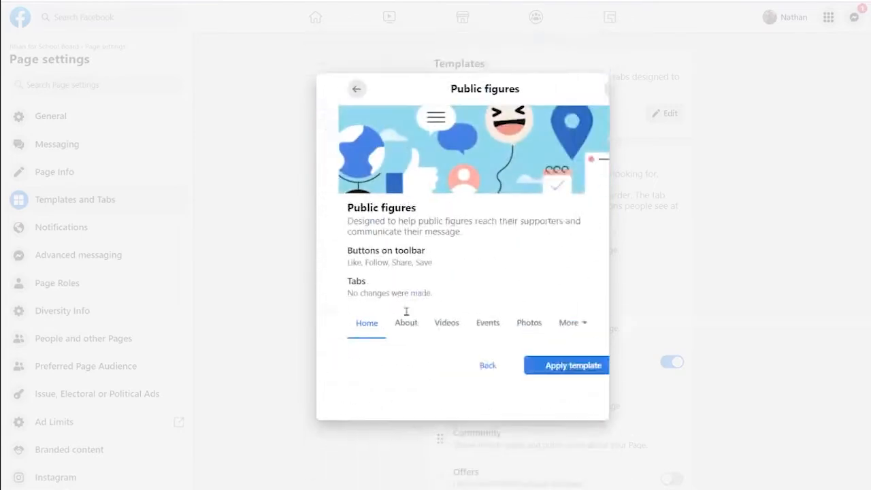
click(334, 108)
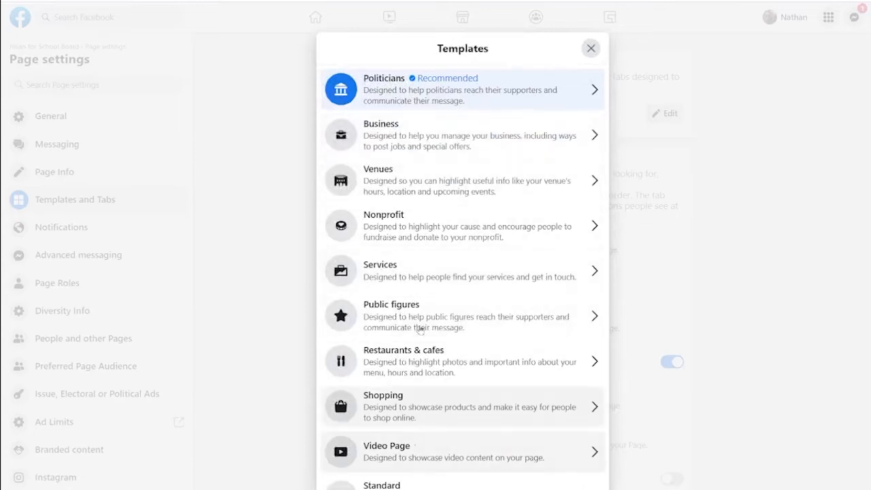
click(414, 96)
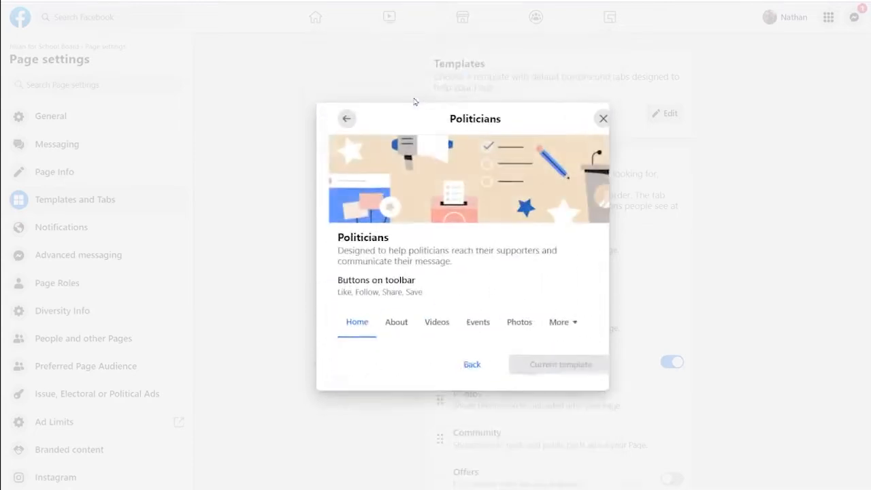
click(460, 369)
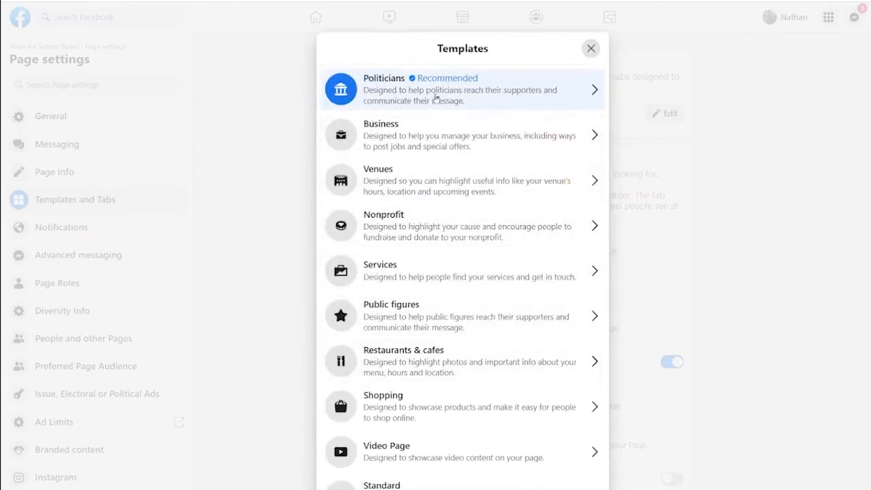
click(589, 50)
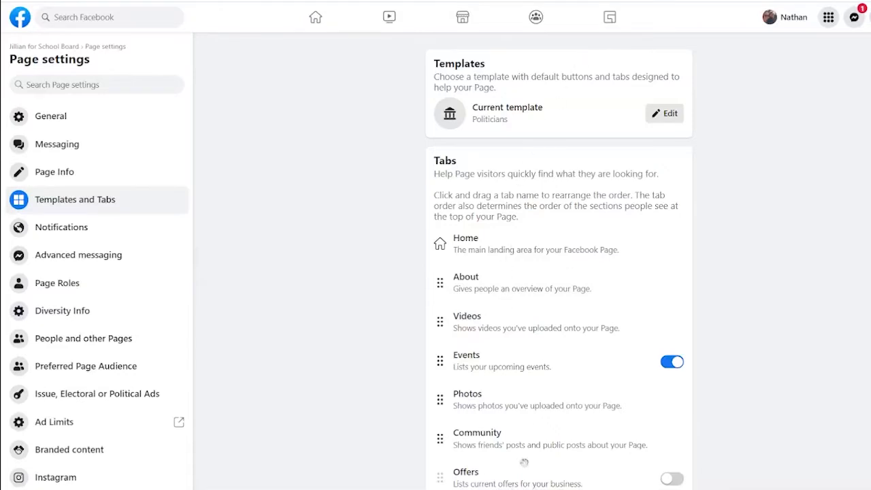
Turn on the Live tab, drag it right below About, and move Photos up after Live.
scroll(567, 327, down, 3)
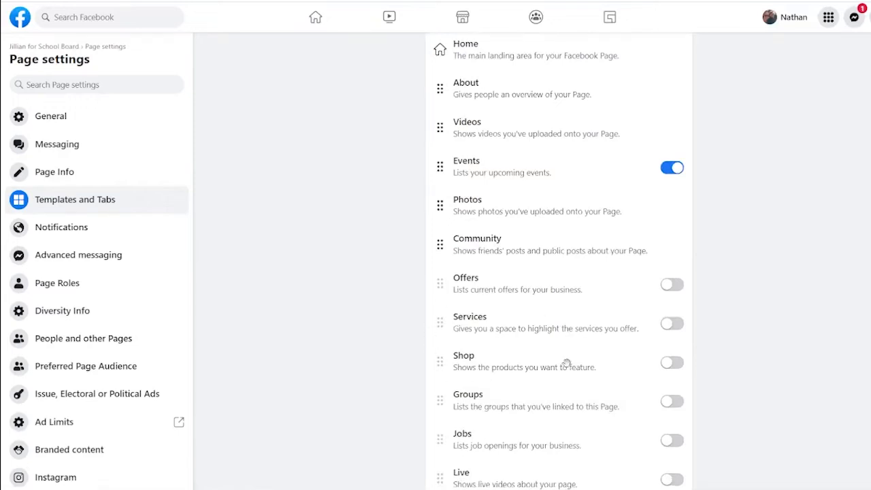
click(672, 480)
drag(544, 484, 516, 136)
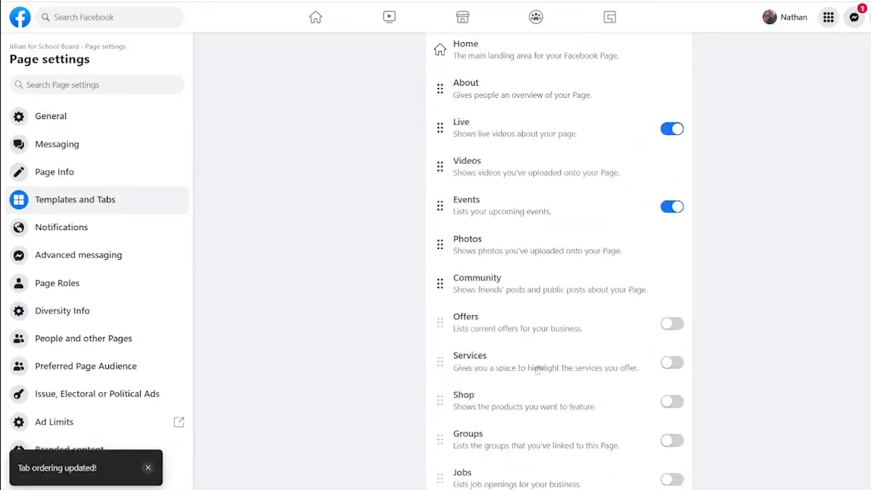
scroll(537, 245, up, 1)
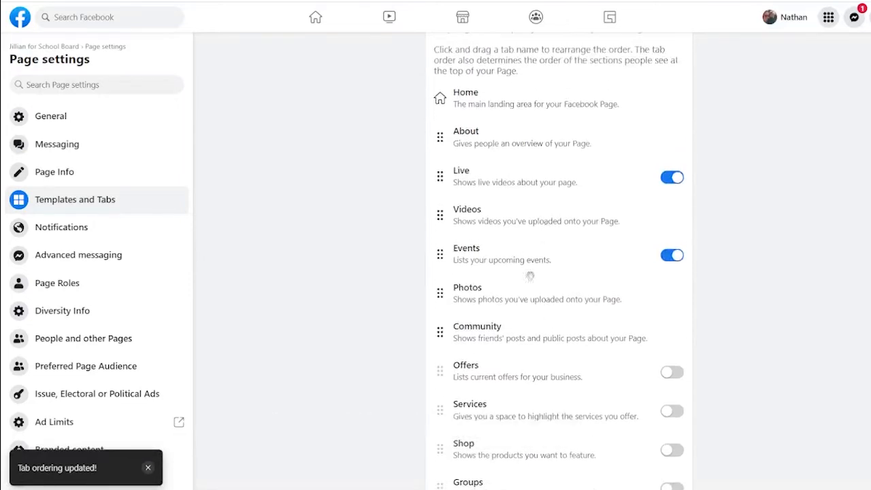
drag(502, 293, 505, 218)
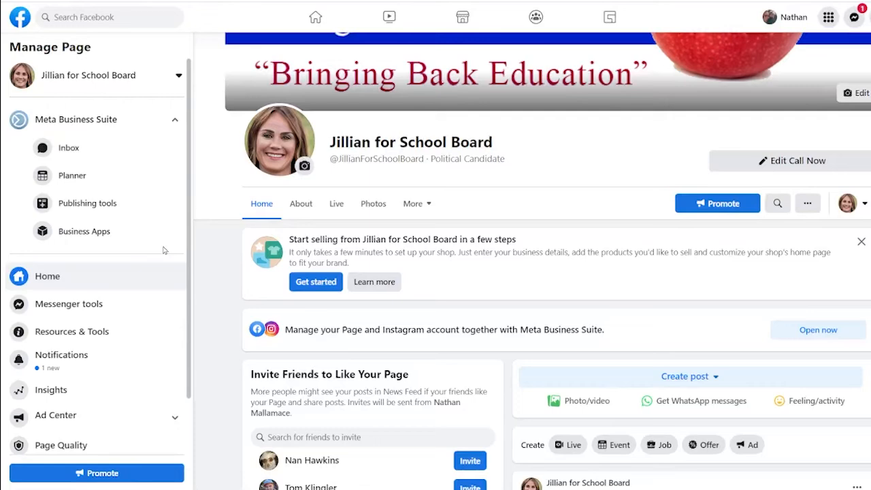
Open the Page's Meta Business Suite Inbox from the Manage Page sidebar.
click(72, 147)
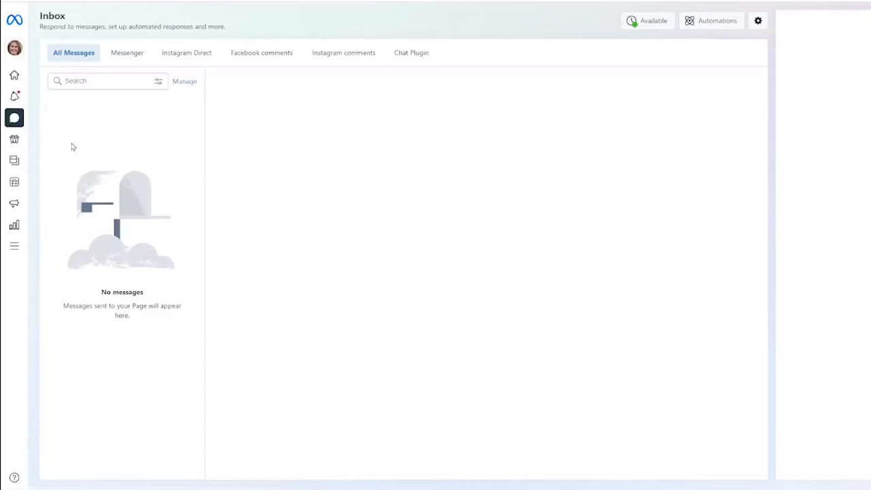
Browse the Messenger, Instagram Direct and Facebook comments tabs of the inbox.
click(129, 54)
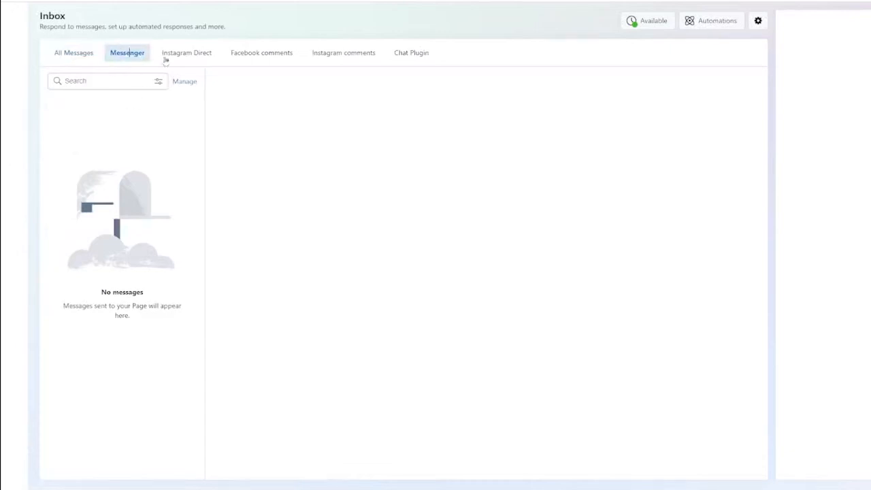
click(203, 59)
click(242, 57)
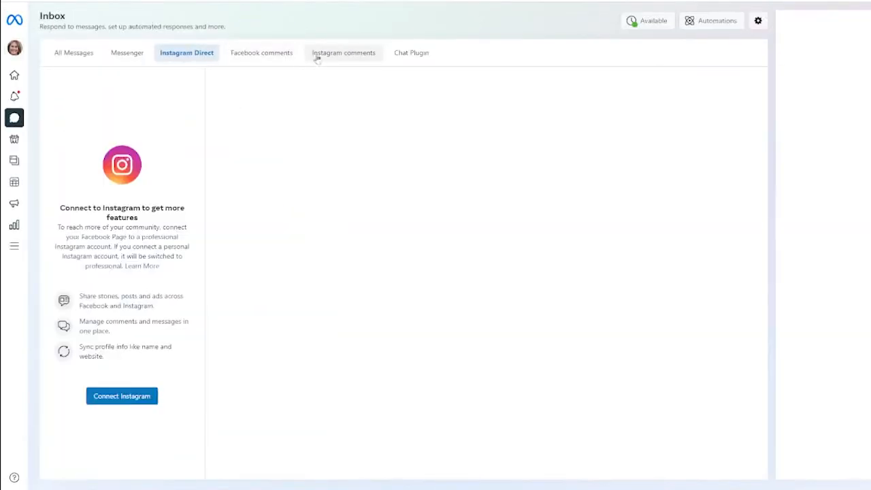
click(271, 53)
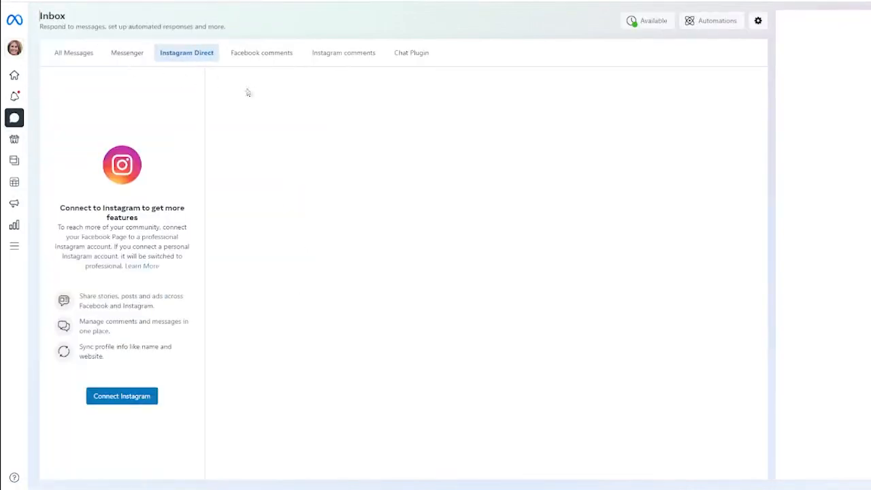
Start the Connect Instagram setup, then view the Planner calendar.
click(135, 400)
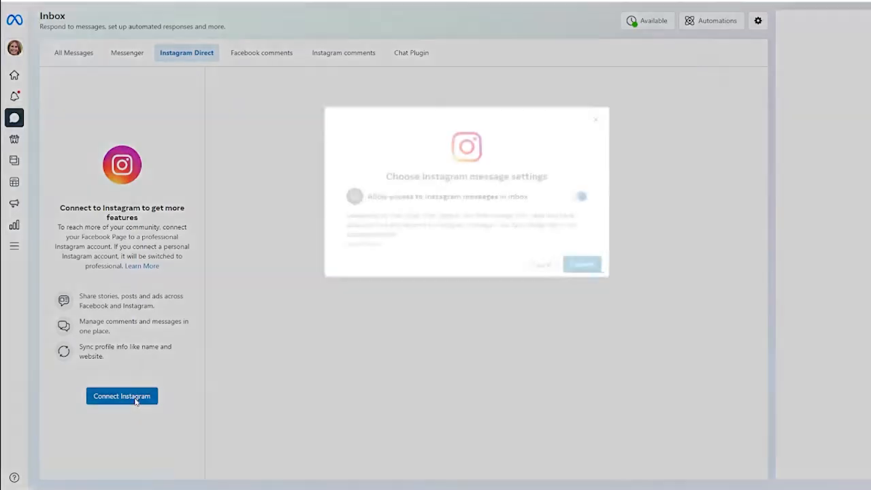
click(580, 266)
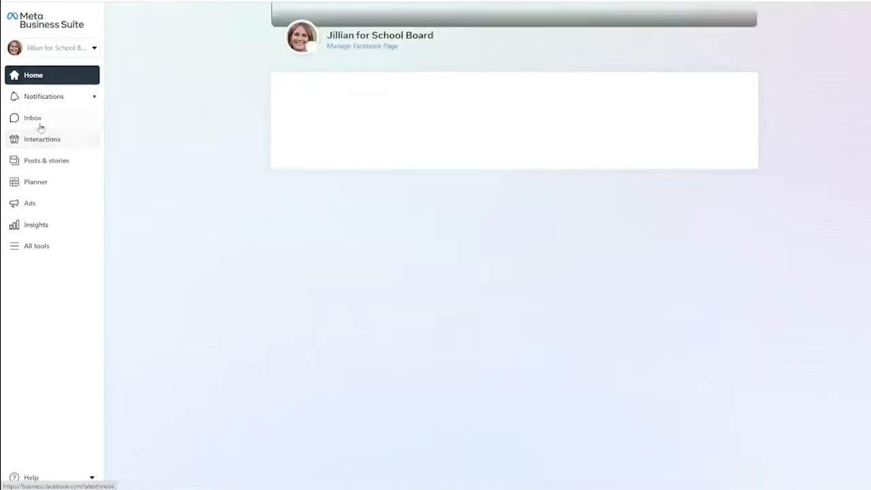
click(43, 181)
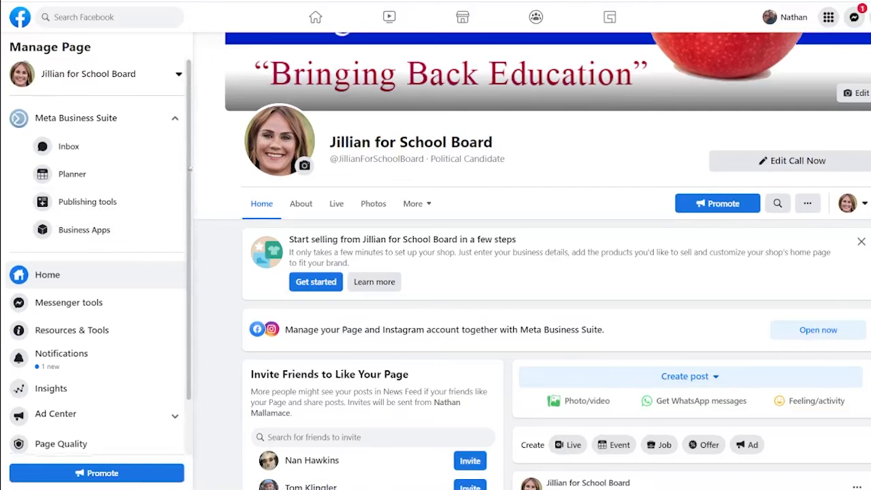
Open the Edit Page info form from further down the Manage Page sidebar.
scroll(184, 229, down, 1)
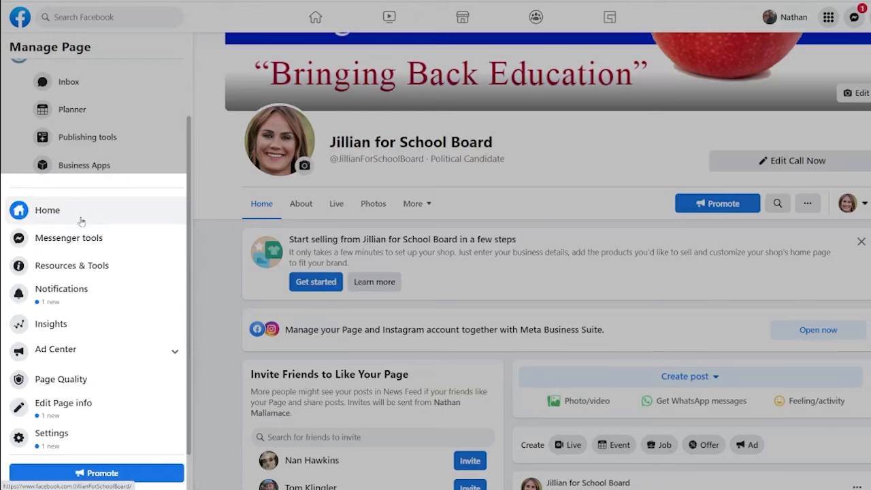
click(64, 404)
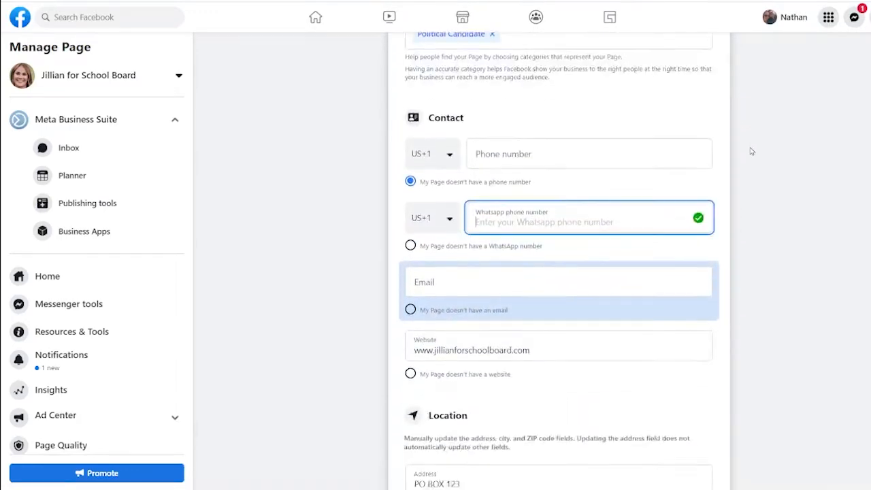
Inspect the Privacy Policy, Impressum, Products and Additional Information fields in the Page info form.
scroll(751, 151, down, 7)
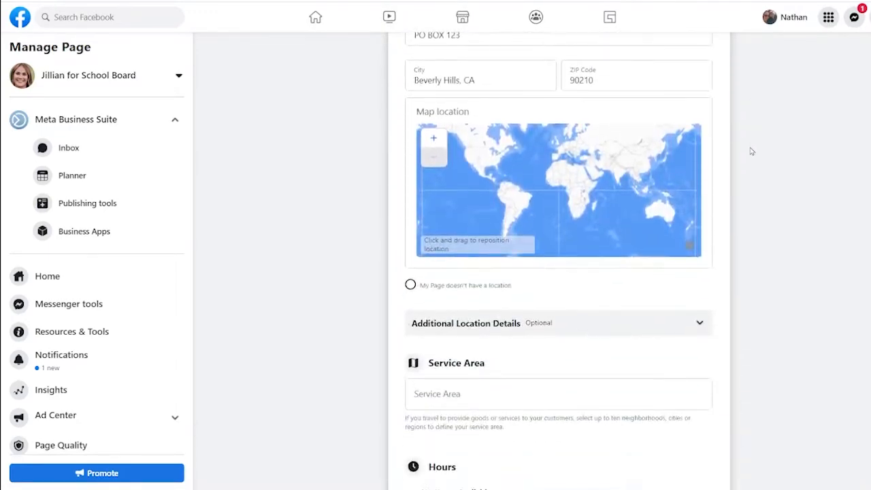
scroll(751, 151, down, 8)
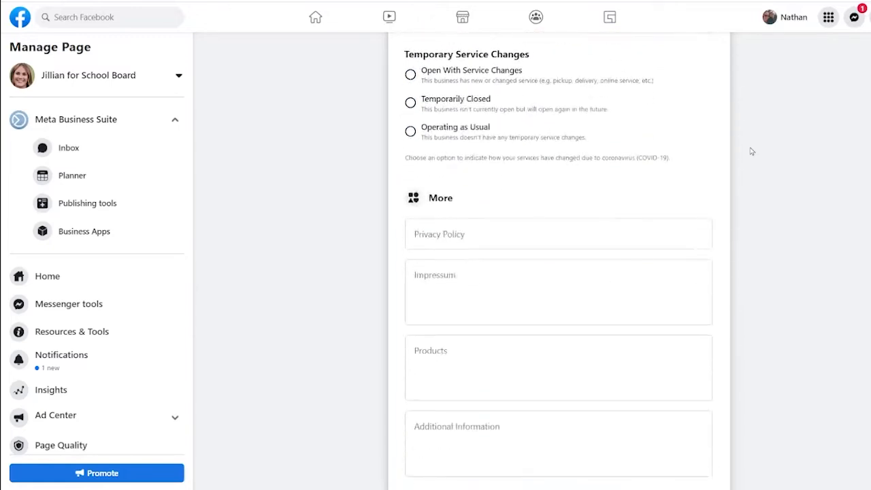
scroll(751, 151, down, 5)
scroll(751, 151, up, 3)
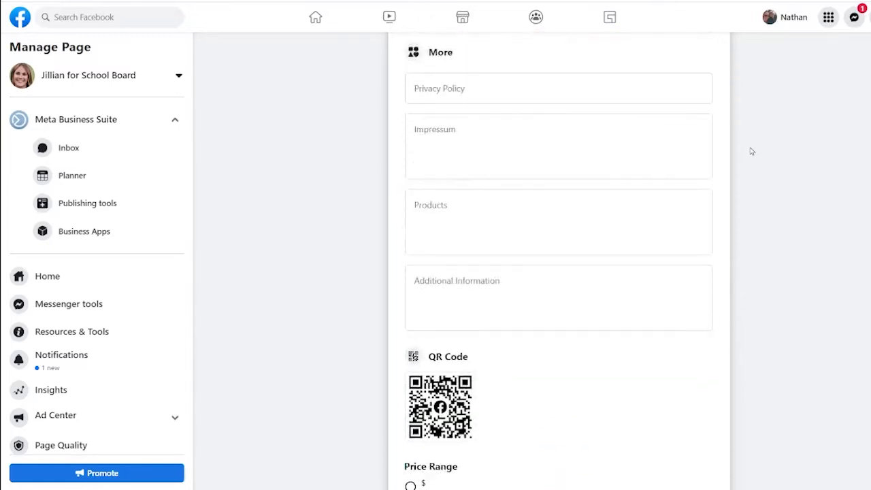
scroll(751, 151, up, 1)
click(425, 140)
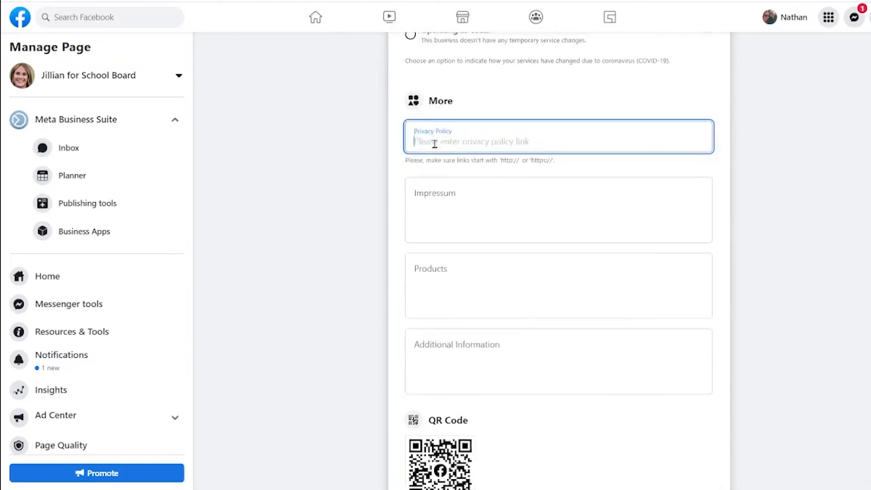
click(447, 198)
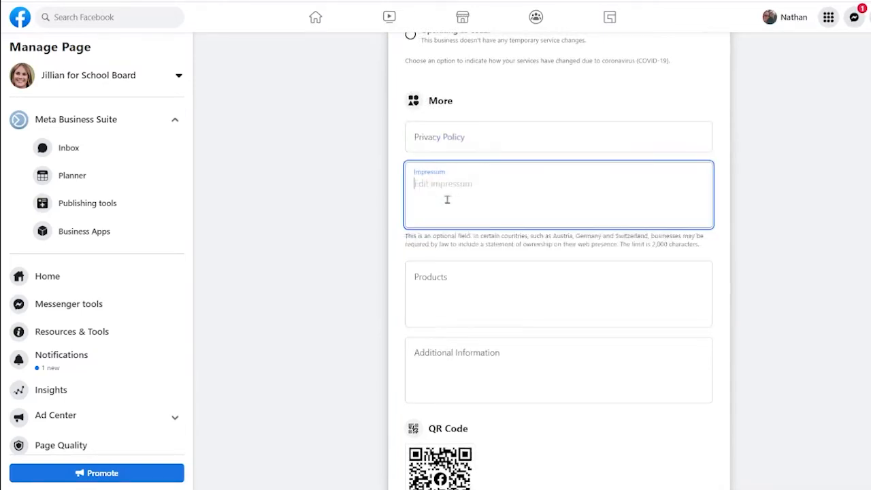
click(462, 293)
click(467, 345)
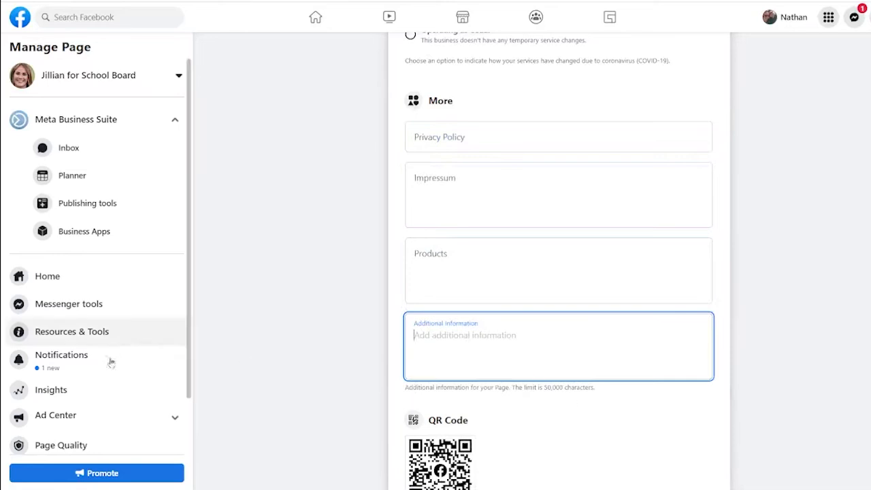
scroll(69, 414, down, 1)
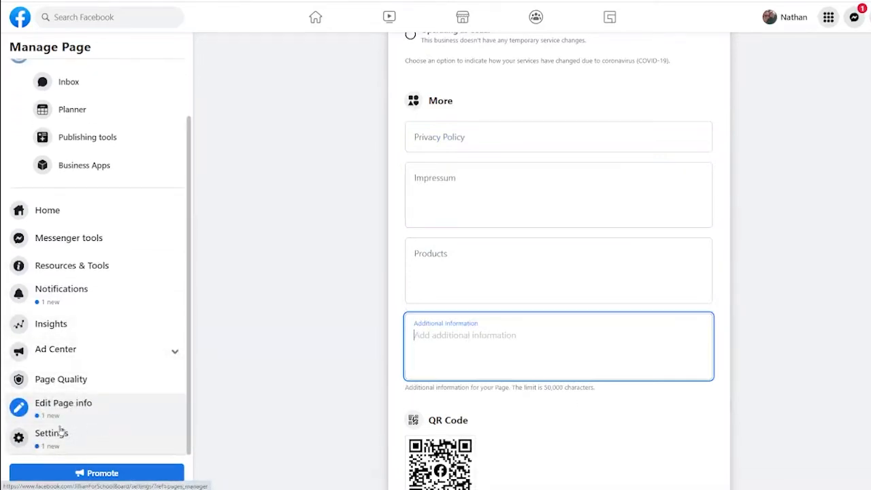
Look over the Page's settings, then bring up Page Insights.
click(58, 433)
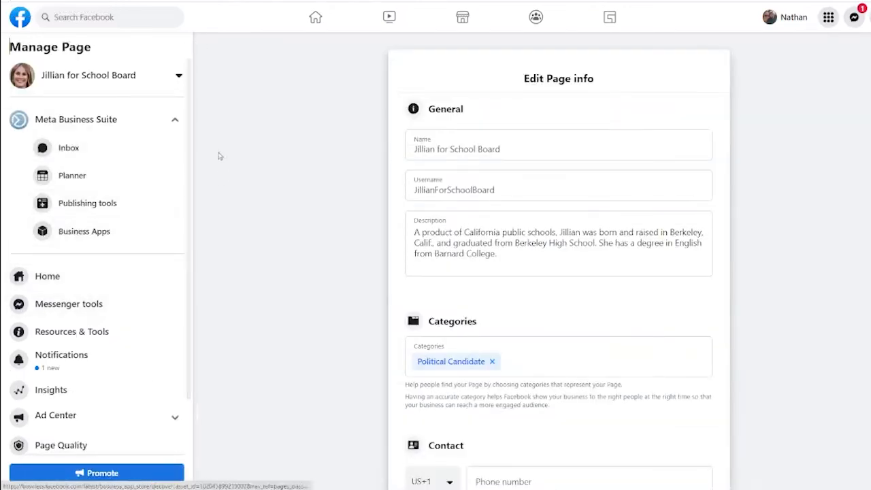
scroll(192, 200, down, 1)
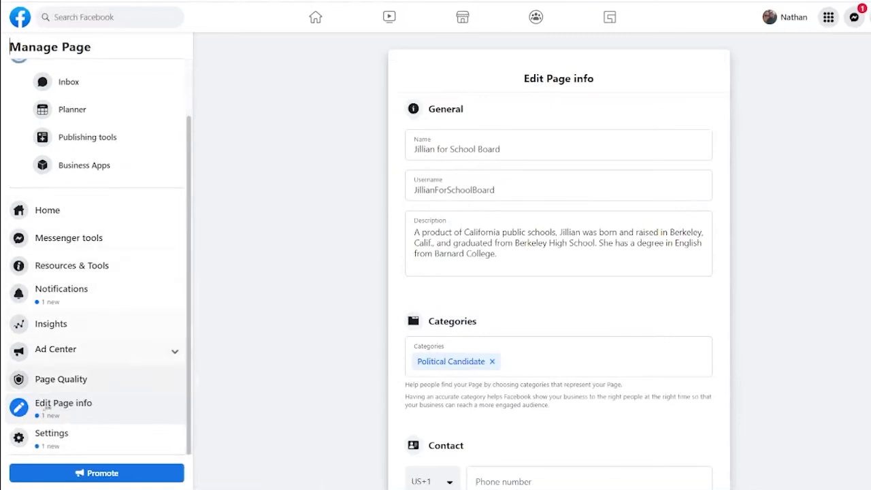
click(60, 323)
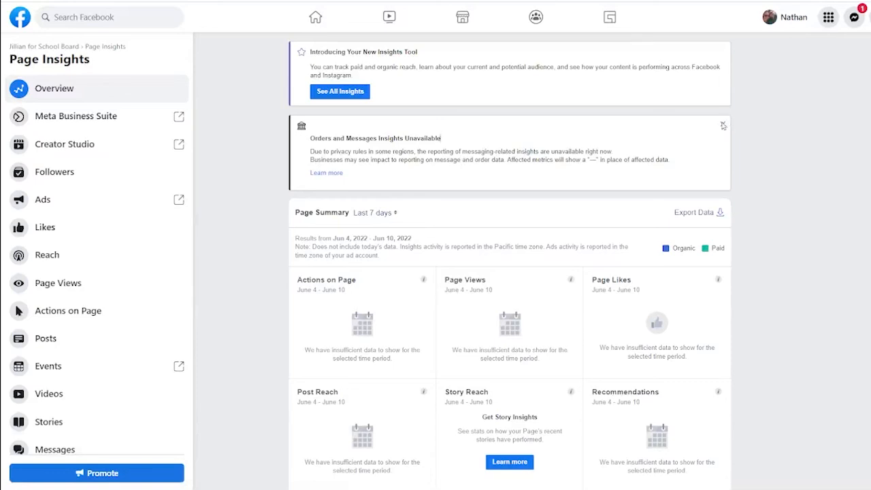
View the full new Insights overview, then return to the Page's home view.
click(347, 95)
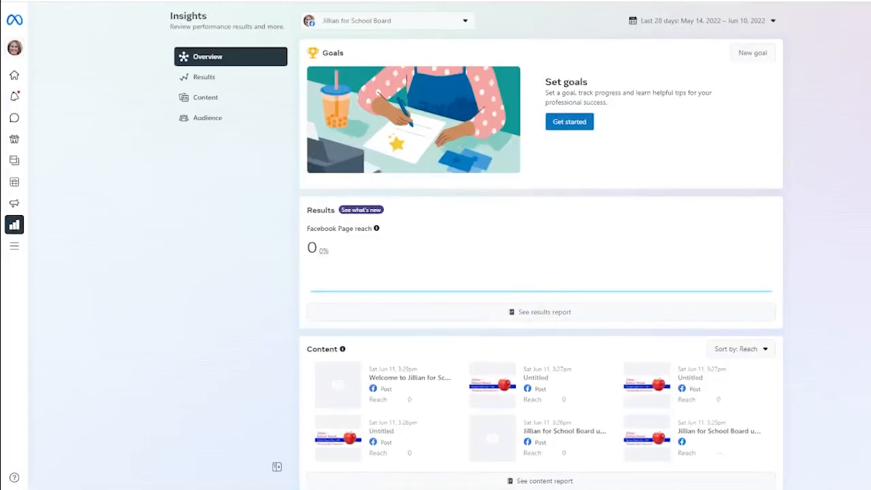
click(13, 1)
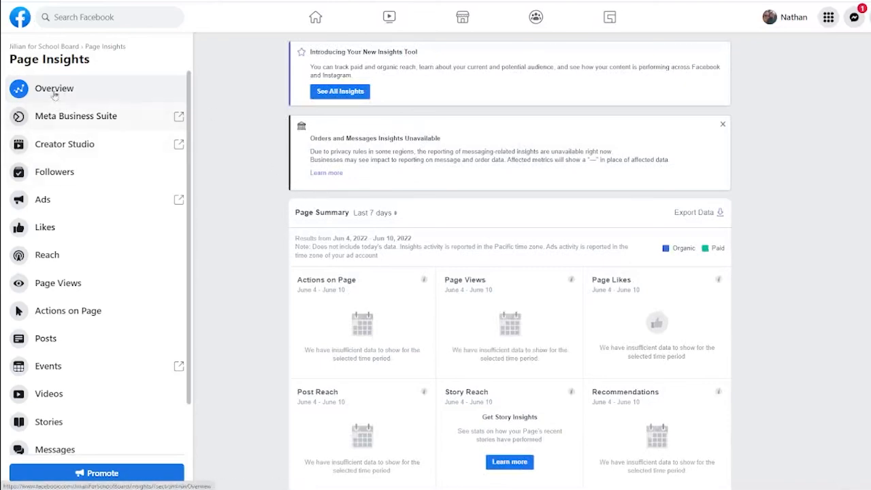
key(alt+Left)
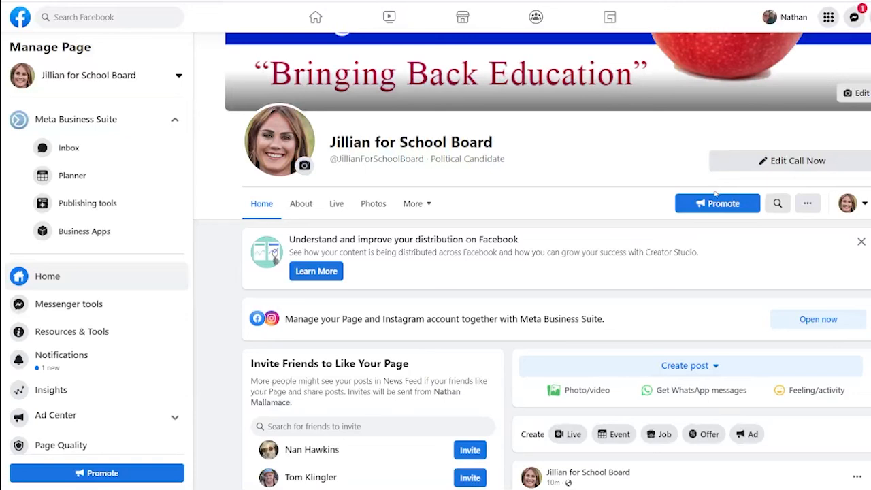
Create a Facebook post with a family photo attached and publish it to the Page.
click(700, 365)
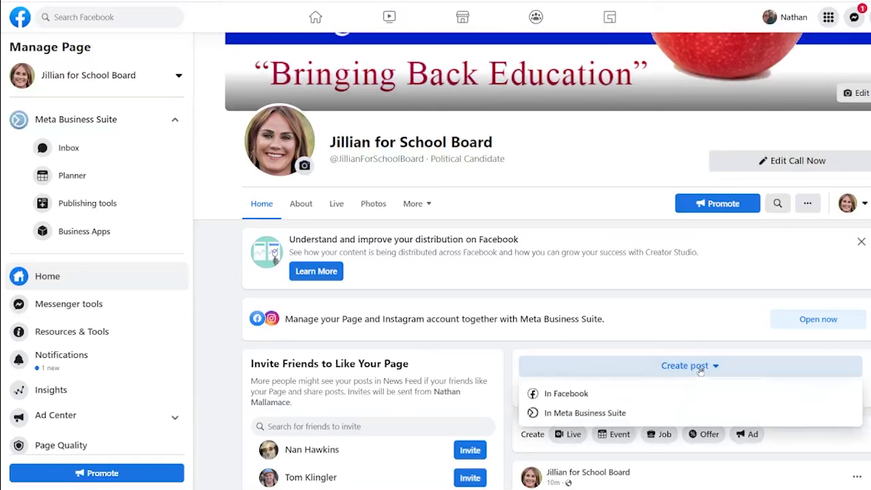
click(546, 395)
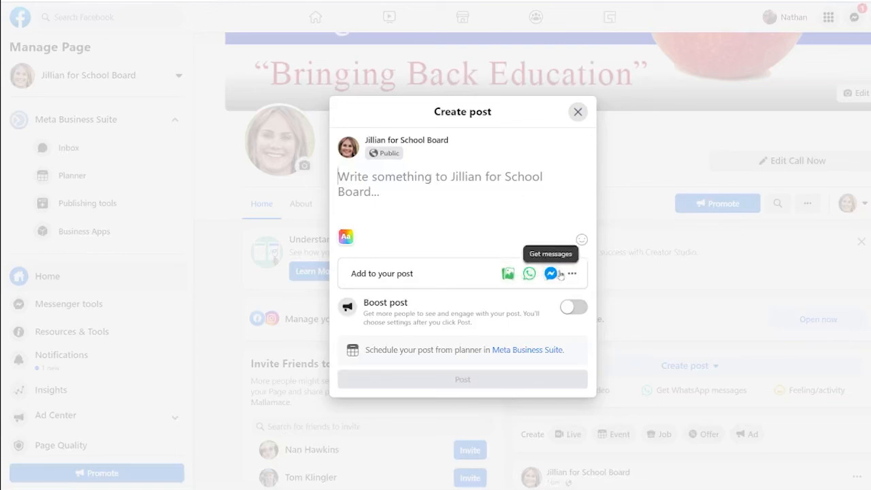
click(507, 273)
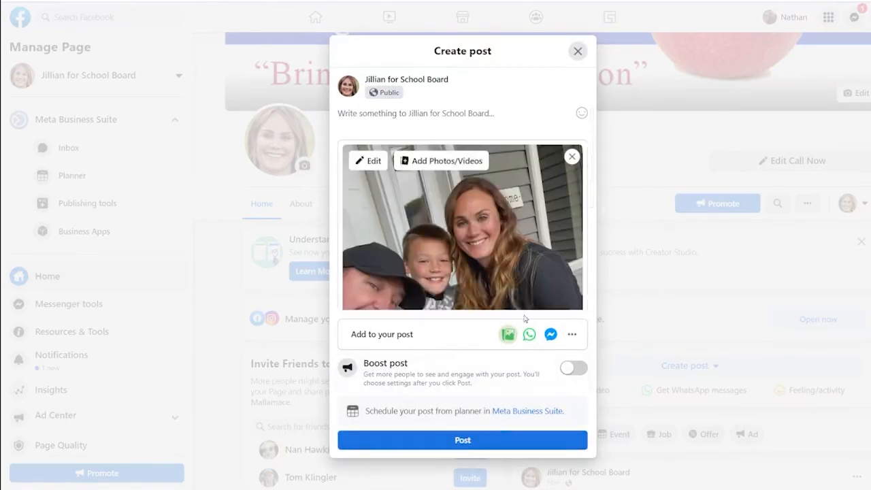
click(480, 447)
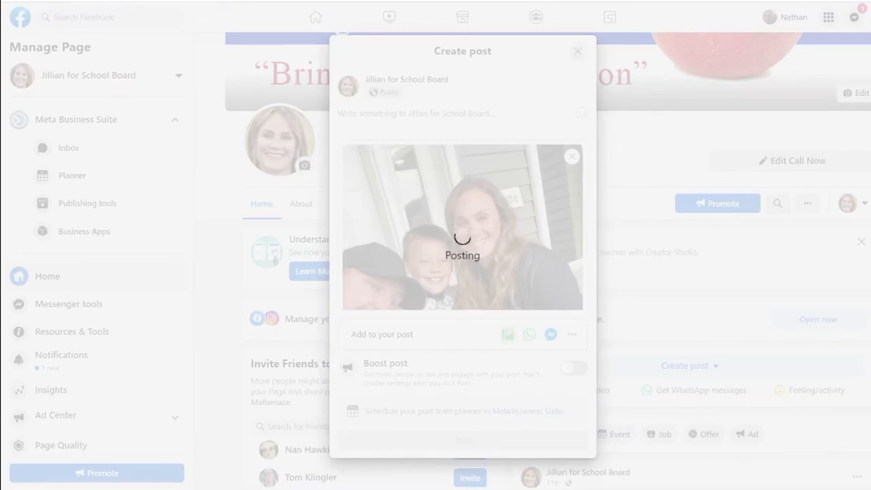
scroll(545, 324, down, 4)
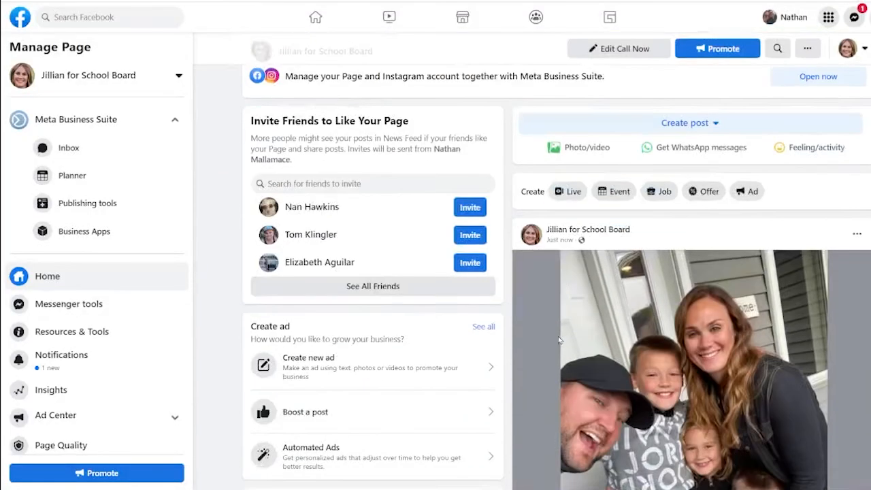